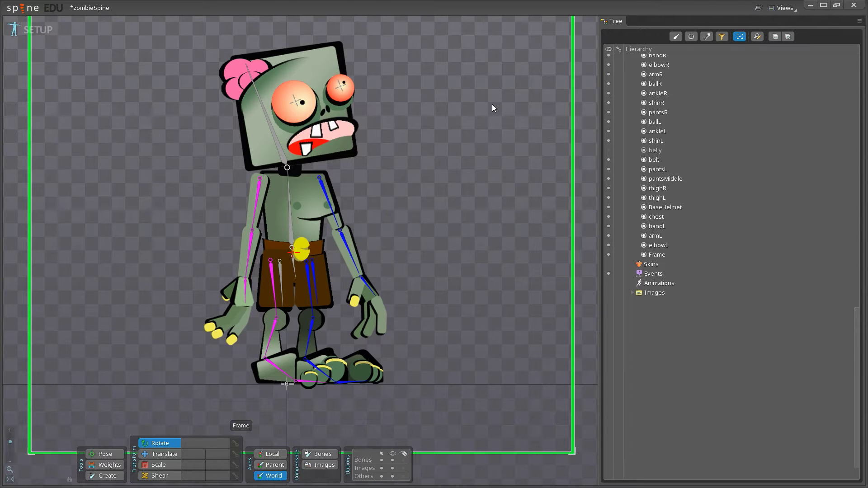
- Save the zombieSpine project with Ctrl+S and scroll the Tree hierarchy back to the top
{"action": "key", "text": "ctrl+s"}
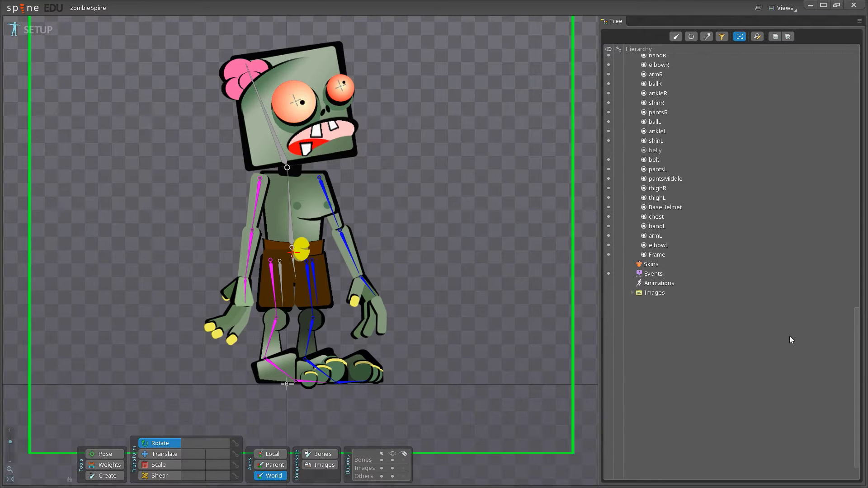
{"action": "left_click_drag", "start_coordinate": [860, 318], "coordinate": [857, 56]}
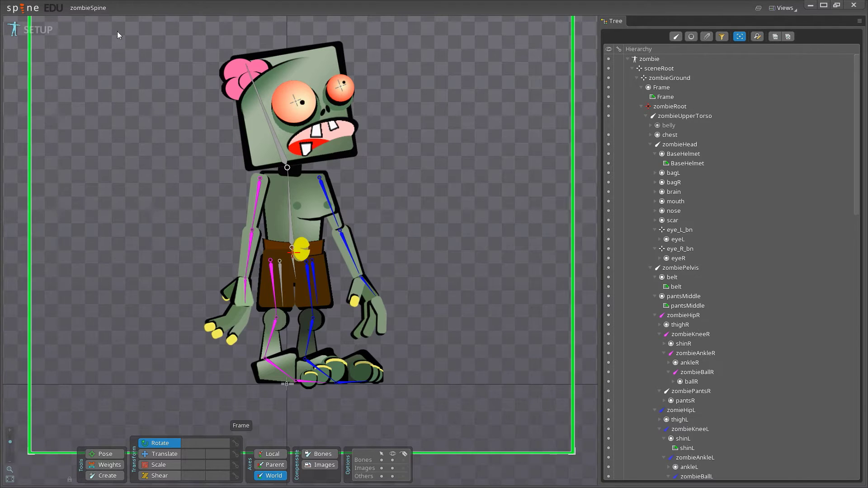
{"action": "left_click", "coordinate": [44, 30]}
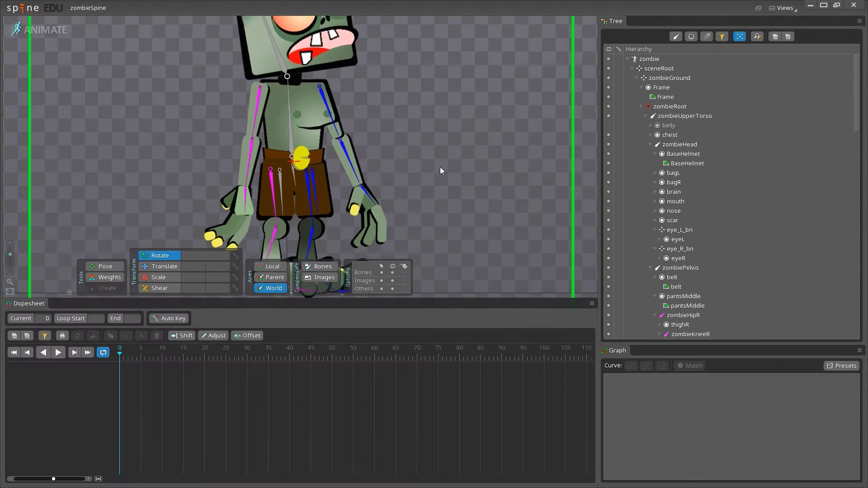
{"action": "left_click", "coordinate": [259, 95]}
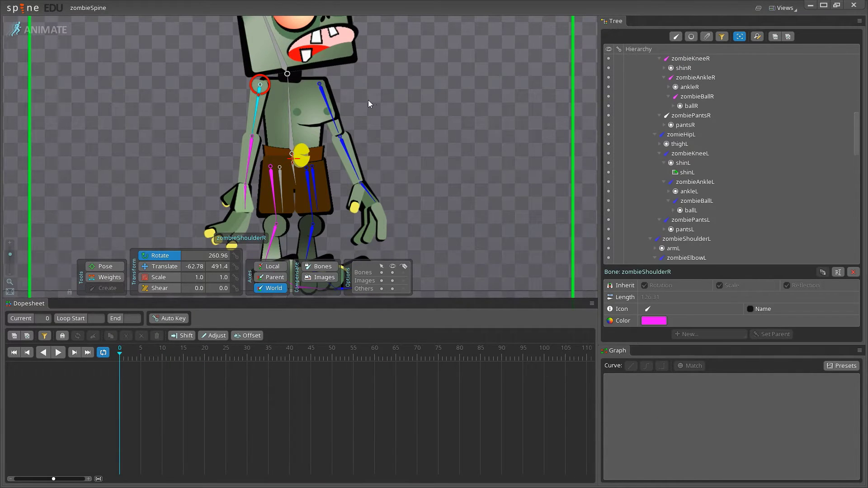
{"action": "left_click_drag", "start_coordinate": [367, 108], "coordinate": [311, 96]}
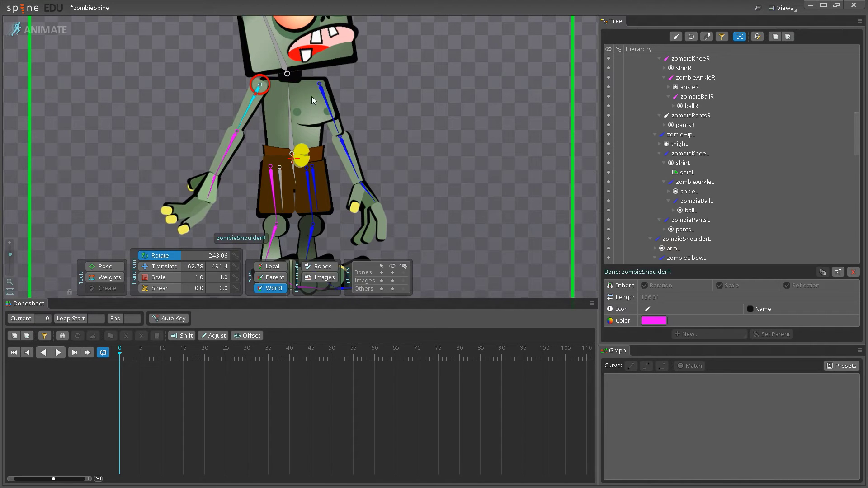
{"action": "left_click", "coordinate": [47, 36]}
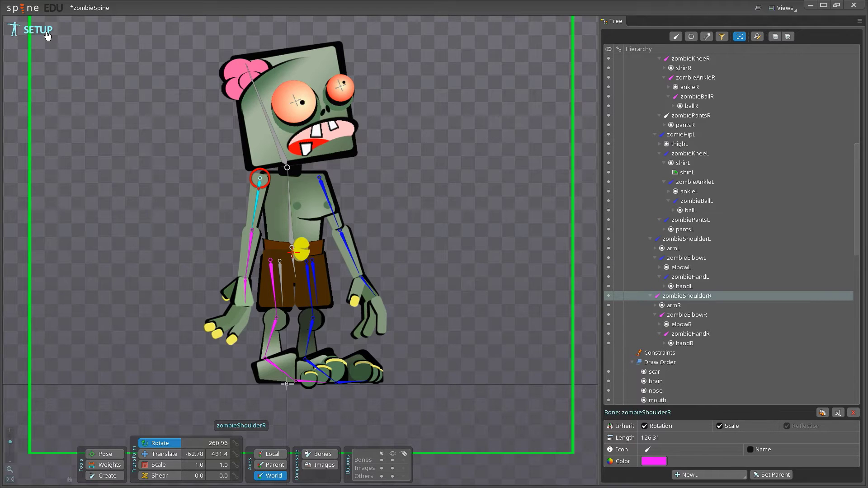
{"action": "left_click", "coordinate": [47, 35]}
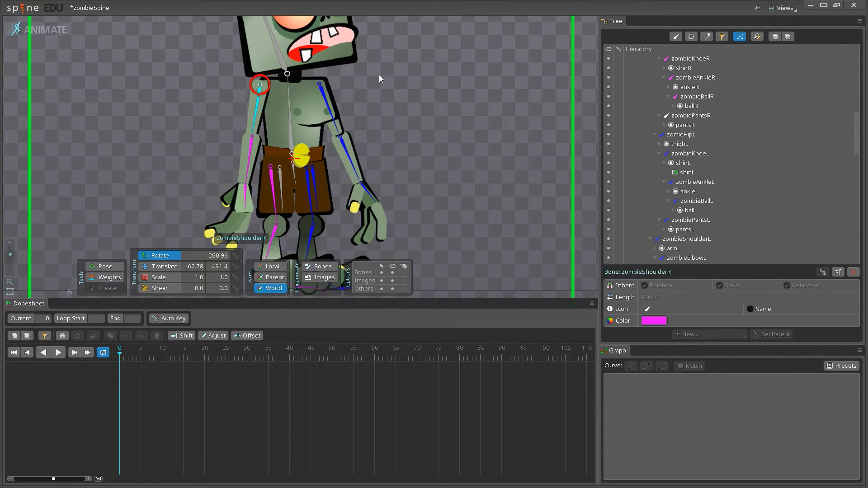
{"action": "left_click_drag", "start_coordinate": [382, 72], "coordinate": [266, 203]}
{"action": "left_click", "coordinate": [38, 29]}
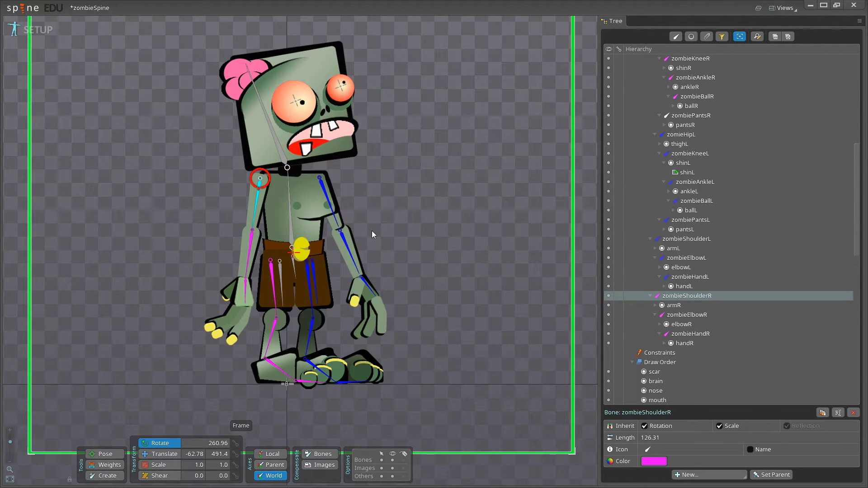
{"action": "left_click", "coordinate": [295, 252]}
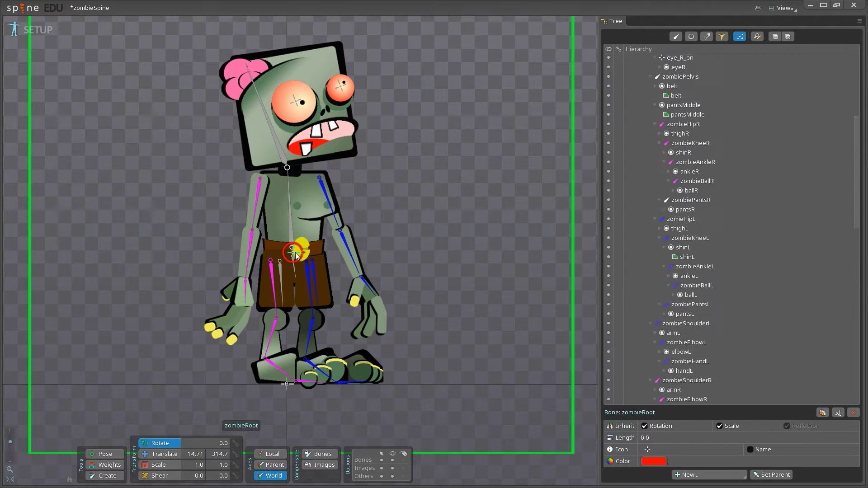
{"action": "left_click", "coordinate": [37, 30]}
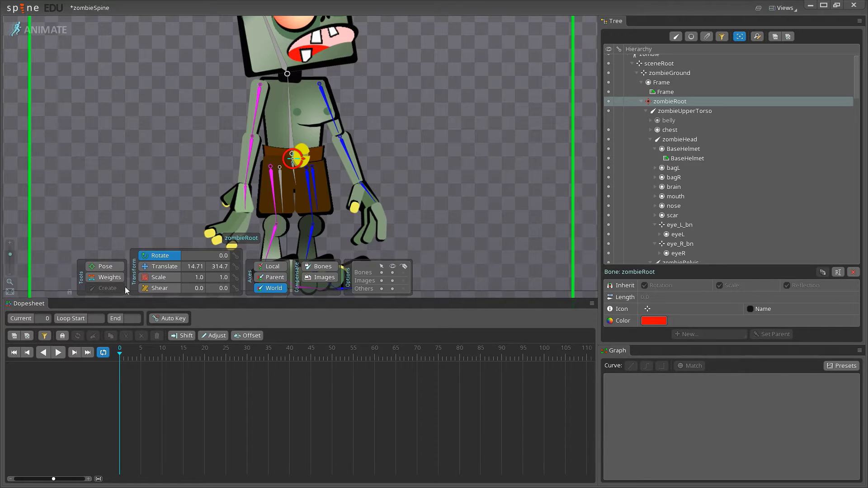
{"action": "left_click", "coordinate": [167, 270]}
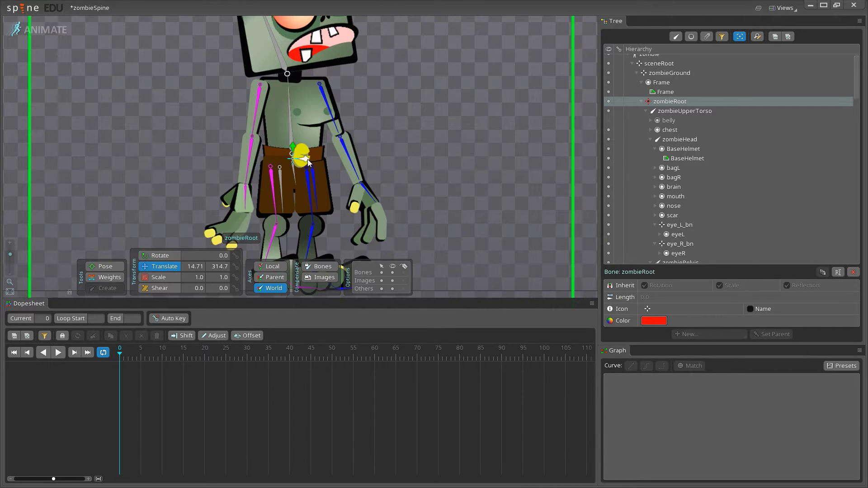
{"action": "left_click_drag", "start_coordinate": [316, 158], "coordinate": [397, 158]}
{"action": "left_click_drag", "start_coordinate": [298, 200], "coordinate": [204, 199]}
{"action": "left_click_drag", "start_coordinate": [297, 219], "coordinate": [303, 220]}
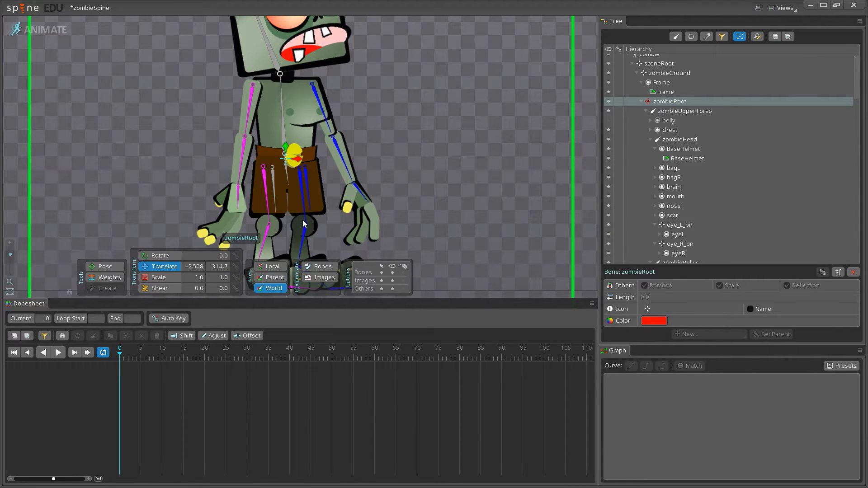
{"action": "scroll", "coordinate": [303, 220], "scroll_direction": "down", "scroll_amount": 3}
{"action": "scroll", "coordinate": [296, 207], "scroll_direction": "down", "scroll_amount": 1}
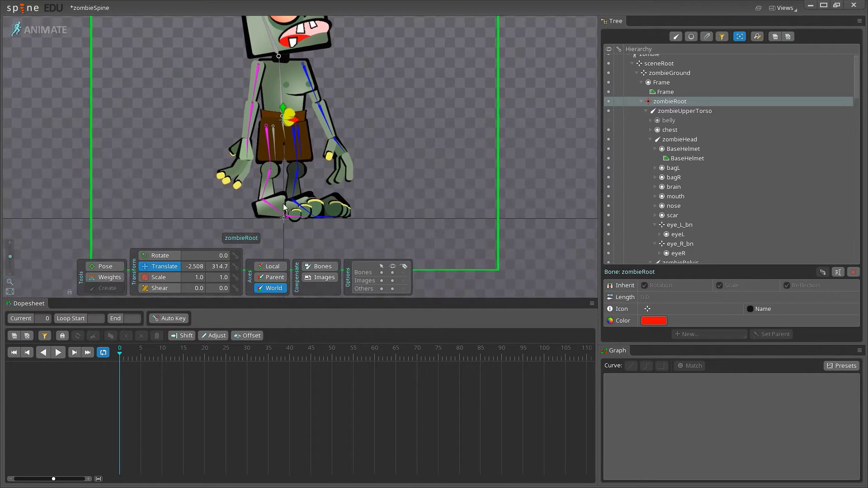
{"action": "scroll", "coordinate": [272, 204], "scroll_direction": "up", "scroll_amount": 3}
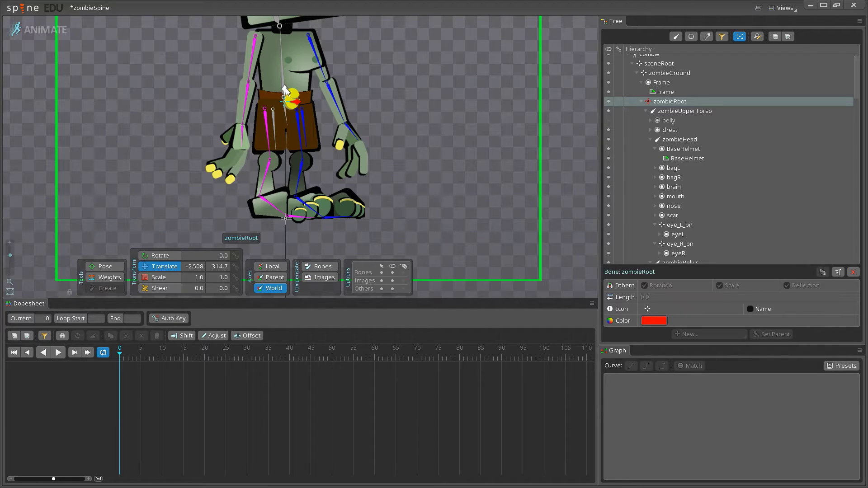
{"action": "left_click_drag", "start_coordinate": [286, 91], "coordinate": [295, 132]}
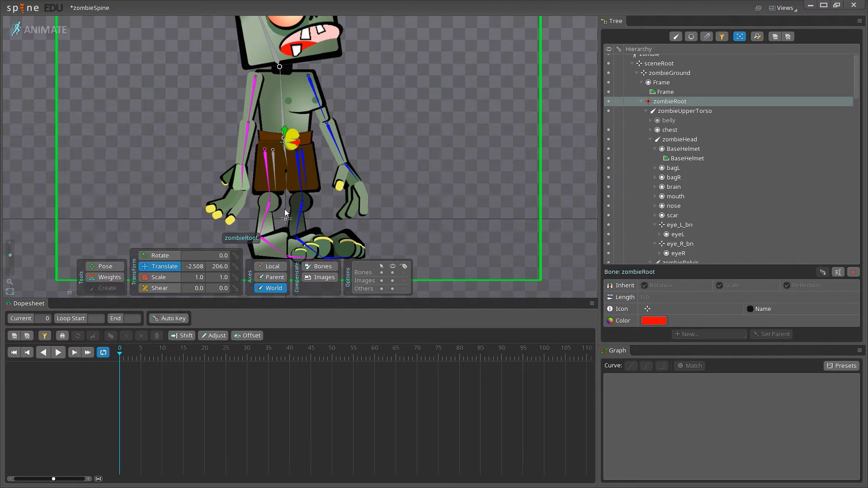
{"action": "left_click", "coordinate": [38, 35]}
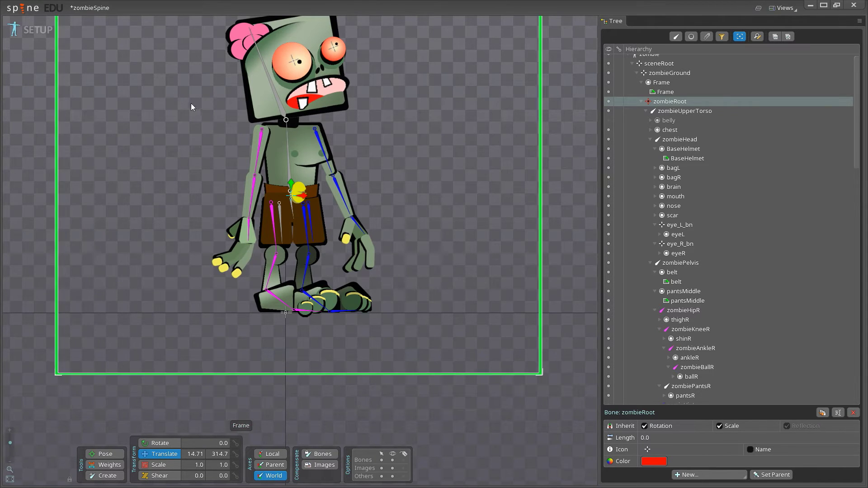
- Select zombieHipR and zombieKneeR together, then select the Constraints node in the Tree
{"action": "scroll", "coordinate": [315, 215], "scroll_direction": "up", "scroll_amount": 3}
{"action": "scroll", "coordinate": [310, 213], "scroll_direction": "up", "scroll_amount": 2}
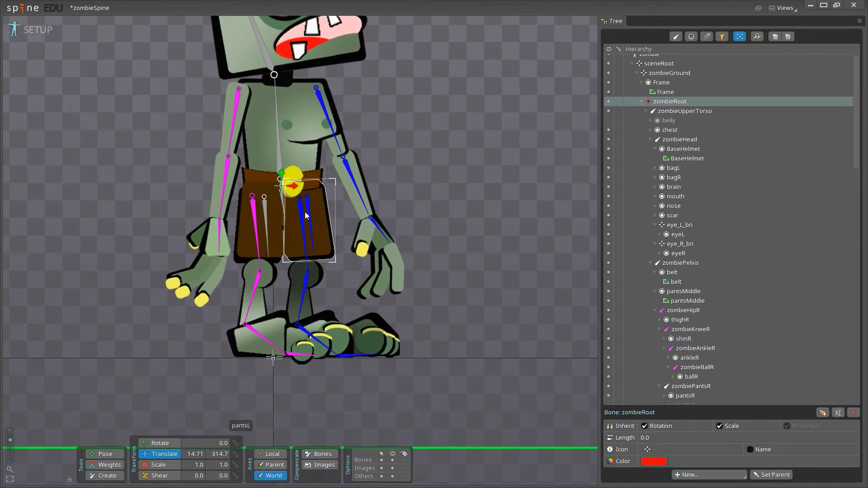
{"action": "left_click", "coordinate": [256, 211]}
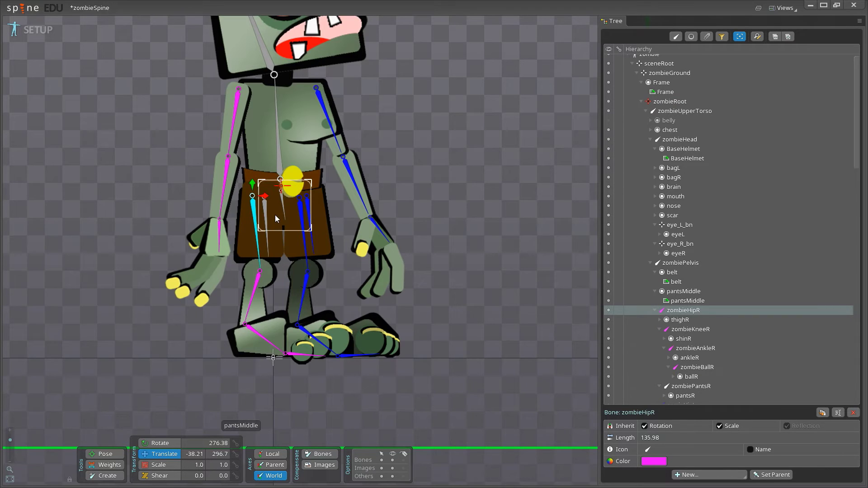
{"action": "left_click", "coordinate": [256, 290], "text": "ctrl"}
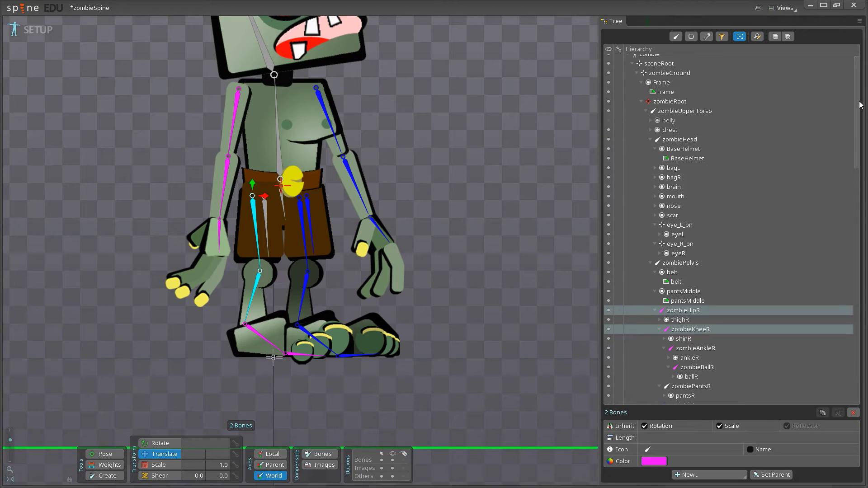
{"action": "scroll", "coordinate": [673, 213], "scroll_direction": "down", "scroll_amount": 15}
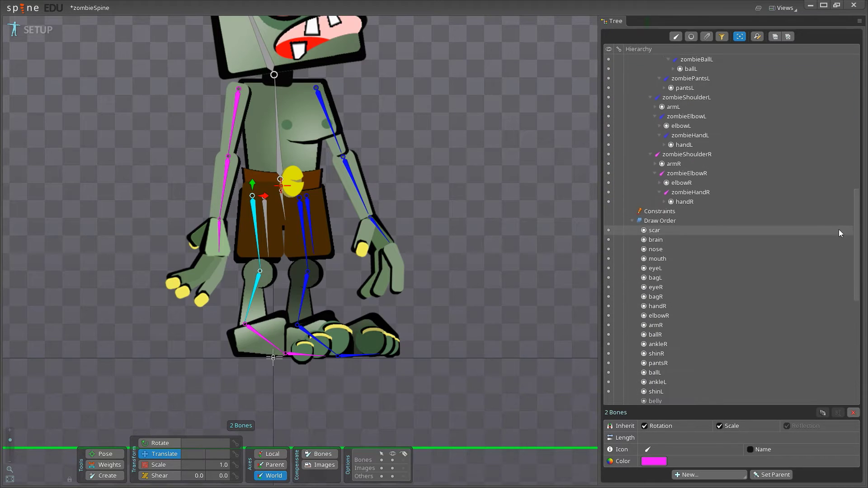
{"action": "left_click", "coordinate": [664, 213]}
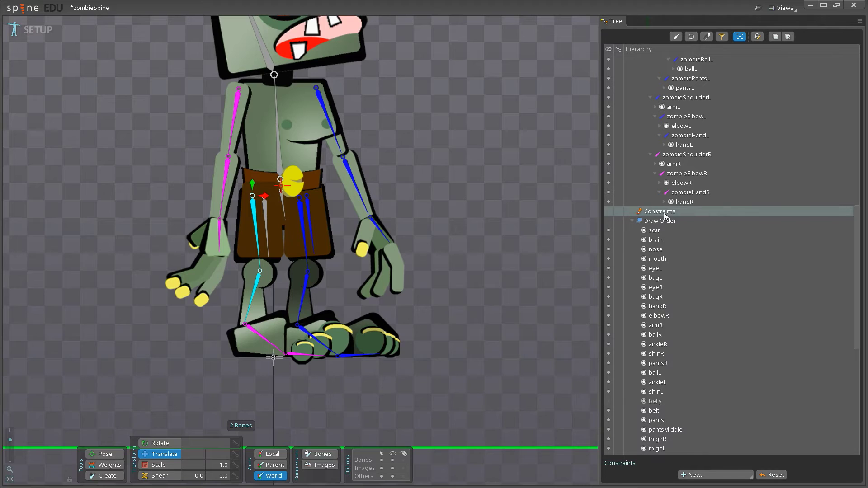
- Create the IK_ankle_R constraint targeting the right ankle, then select the zombiePantsR bone
{"action": "left_click", "coordinate": [708, 478]}
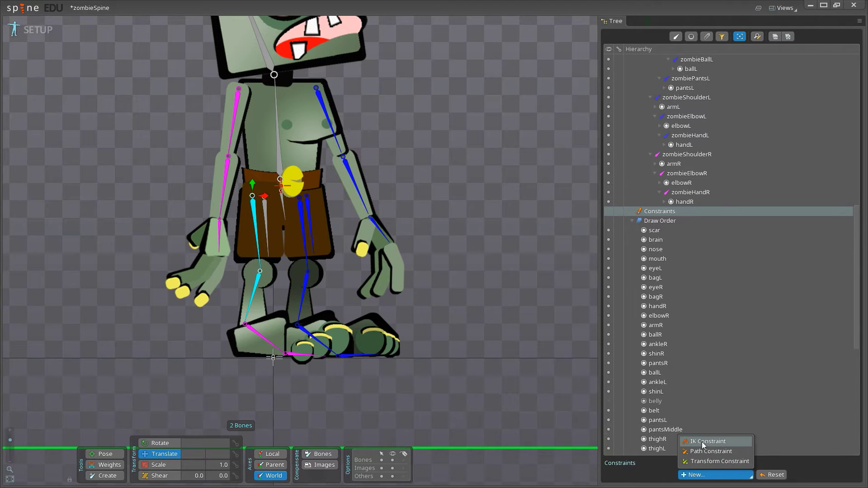
{"action": "left_click", "coordinate": [704, 445]}
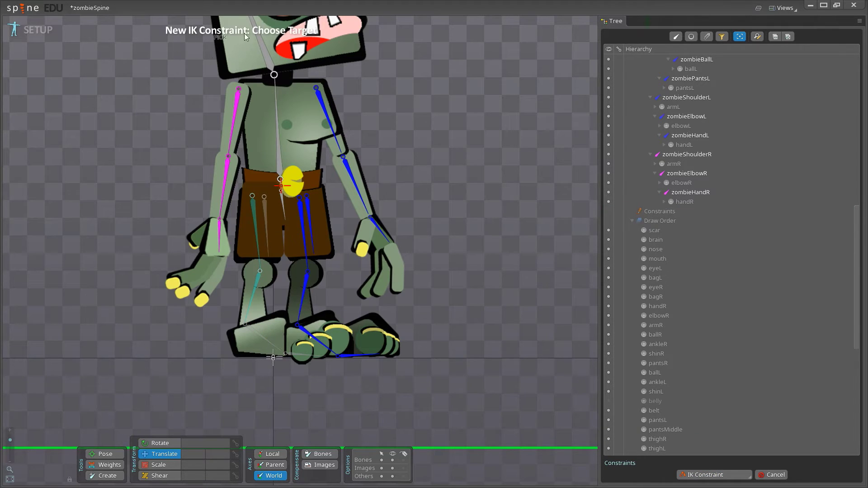
{"action": "left_click", "coordinate": [244, 324]}
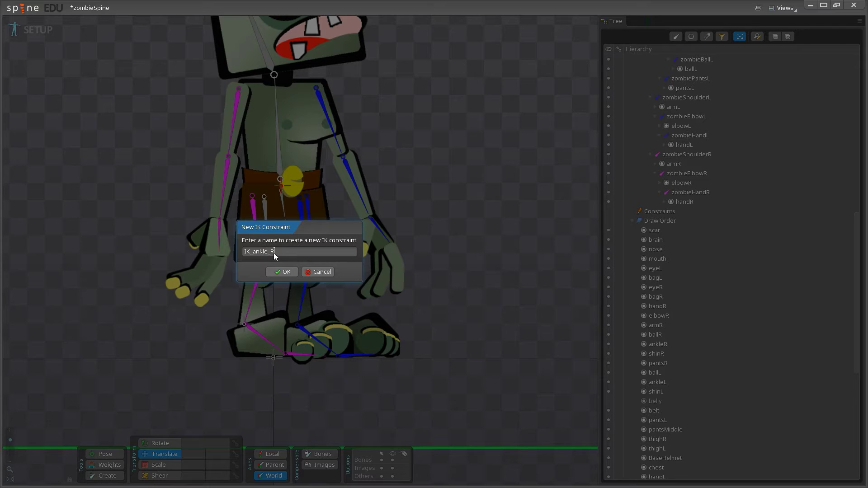
{"action": "key", "text": "Return"}
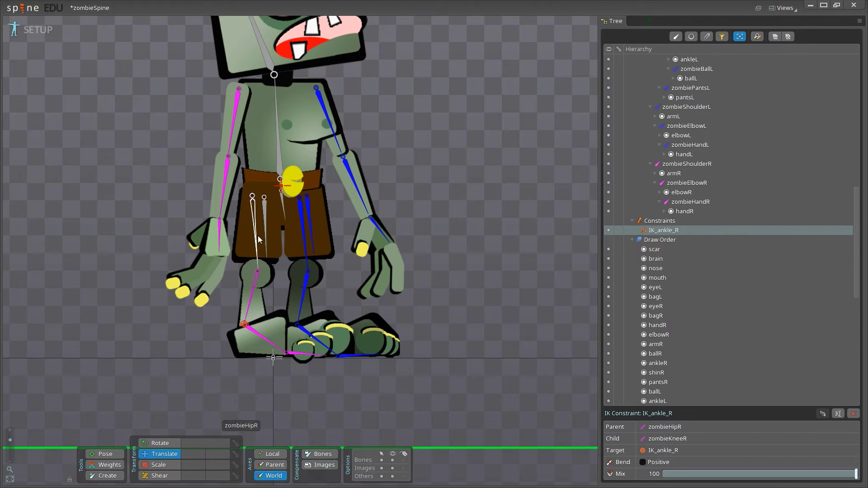
{"action": "scroll", "coordinate": [259, 229], "scroll_direction": "up", "scroll_amount": 3}
{"action": "left_click", "coordinate": [271, 200]}
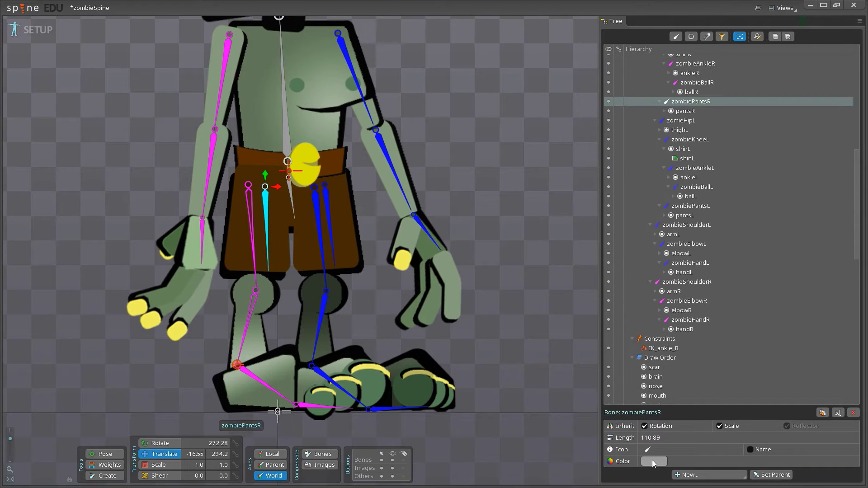
- Set zombiePantsR's bone colour to bright magenta and deselect it
{"action": "left_click", "coordinate": [654, 461]}
{"action": "left_click", "coordinate": [369, 301]}
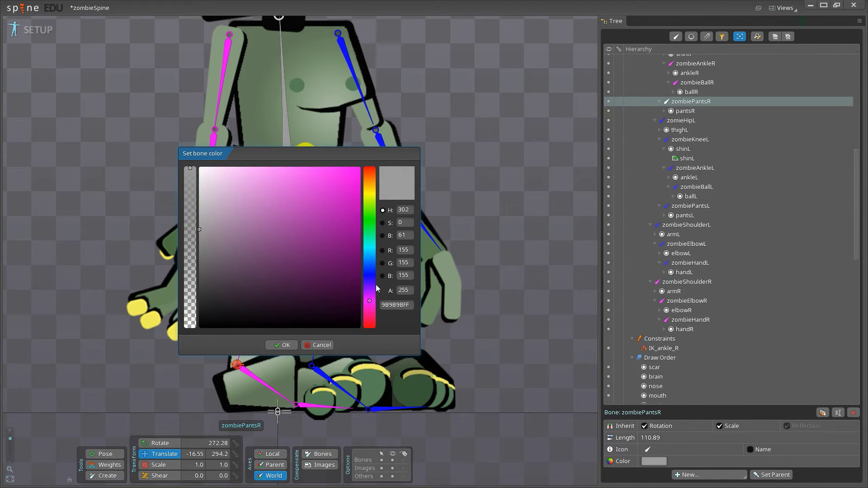
{"action": "left_click", "coordinate": [338, 179]}
{"action": "left_click", "coordinate": [358, 169]}
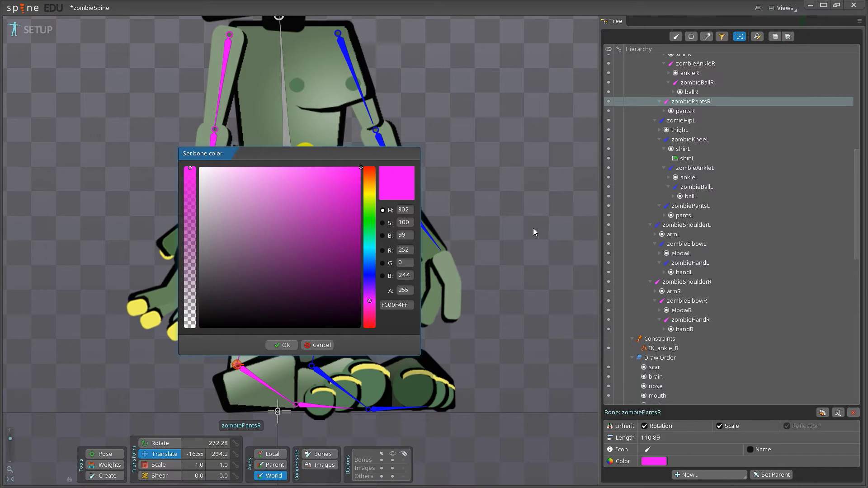
{"action": "key", "text": "Return"}
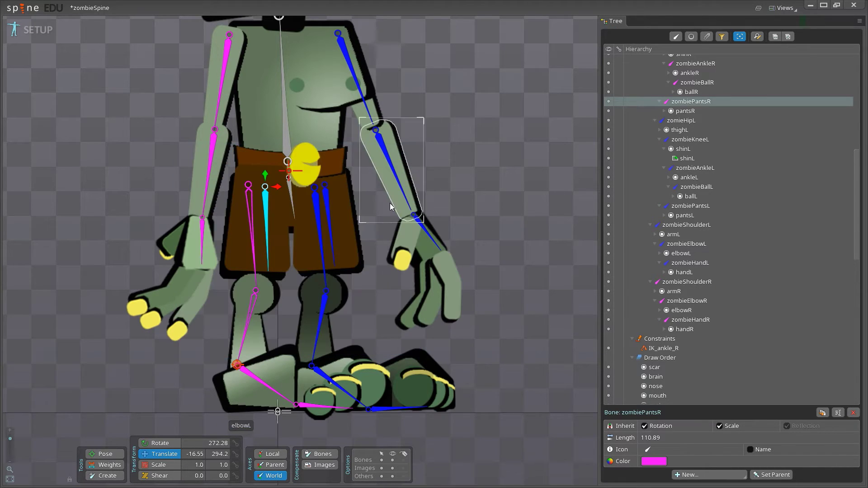
{"action": "left_click", "coordinate": [465, 170]}
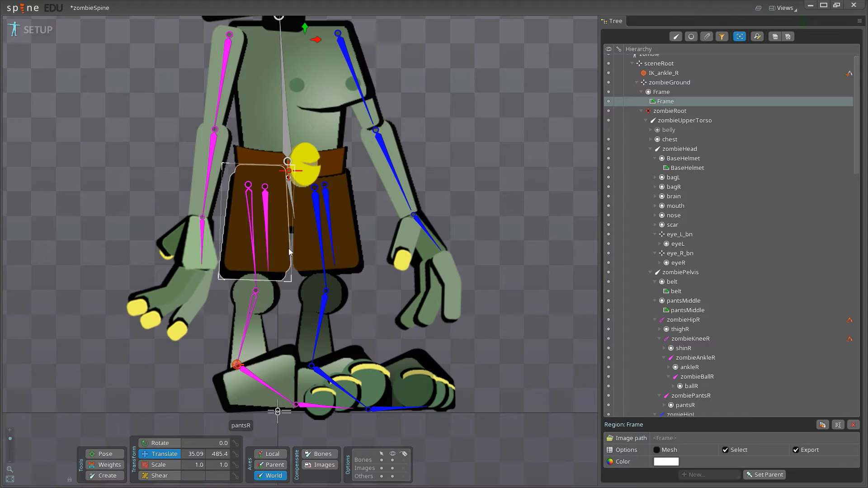
- Switch the zombie rig from Setup to Animate mode
{"action": "left_click_drag", "start_coordinate": [856, 94], "coordinate": [857, 128]}
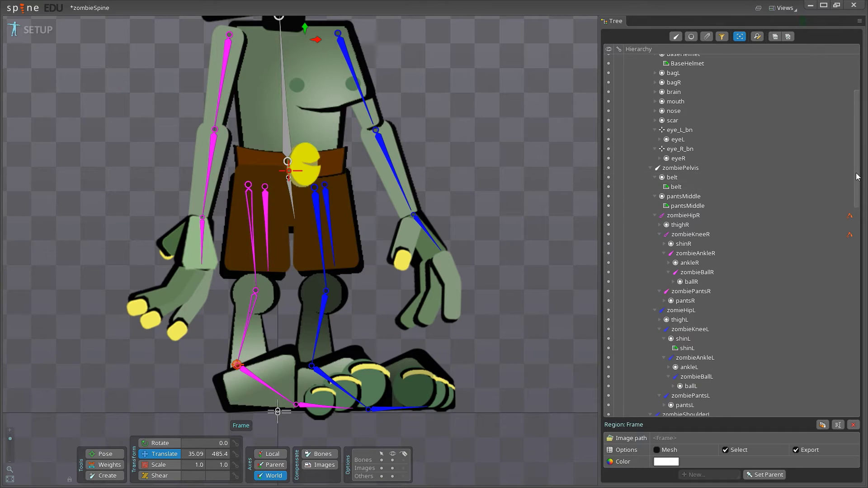
{"action": "left_click_drag", "start_coordinate": [856, 174], "coordinate": [855, 140]}
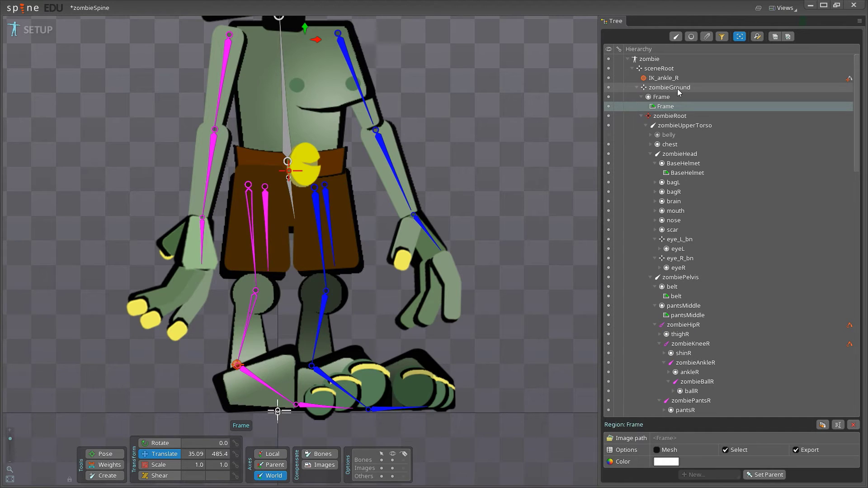
{"action": "left_click", "coordinate": [30, 29]}
{"action": "scroll", "coordinate": [353, 93], "scroll_direction": "down", "scroll_amount": 4}
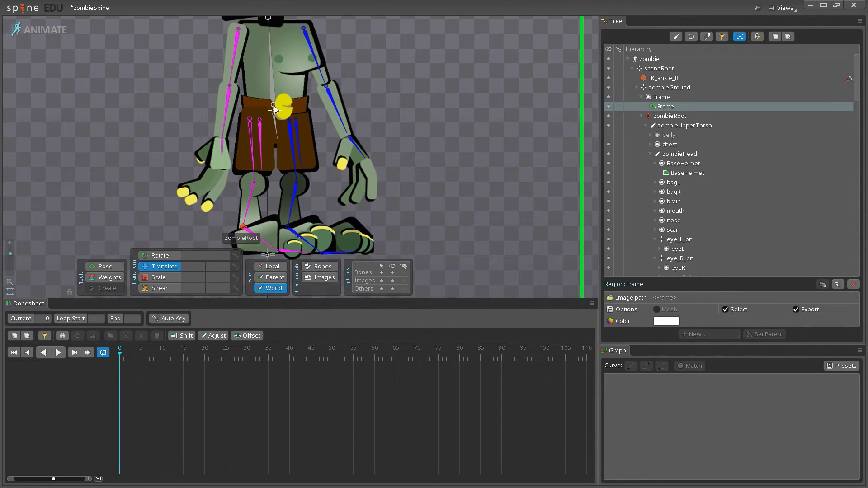
- Drag zombieRoot down to test the right-leg IK, then select zombieBallR
{"action": "left_click", "coordinate": [291, 110]}
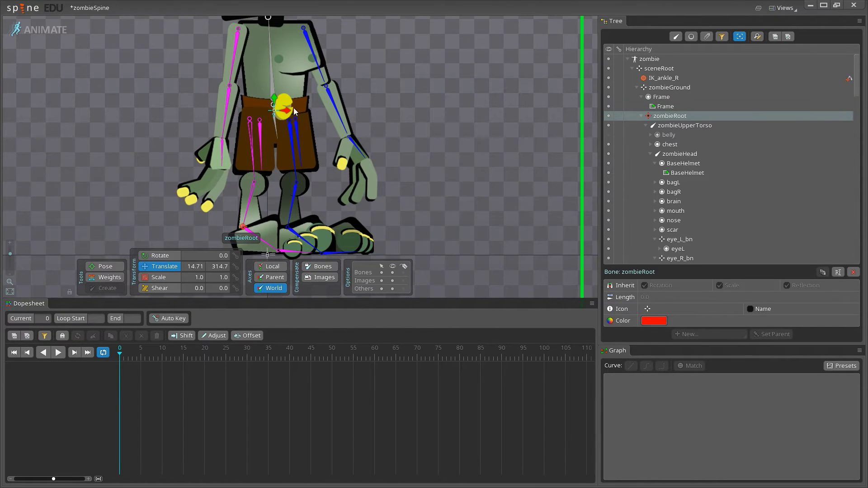
{"action": "scroll", "coordinate": [292, 129], "scroll_direction": "down", "scroll_amount": 3}
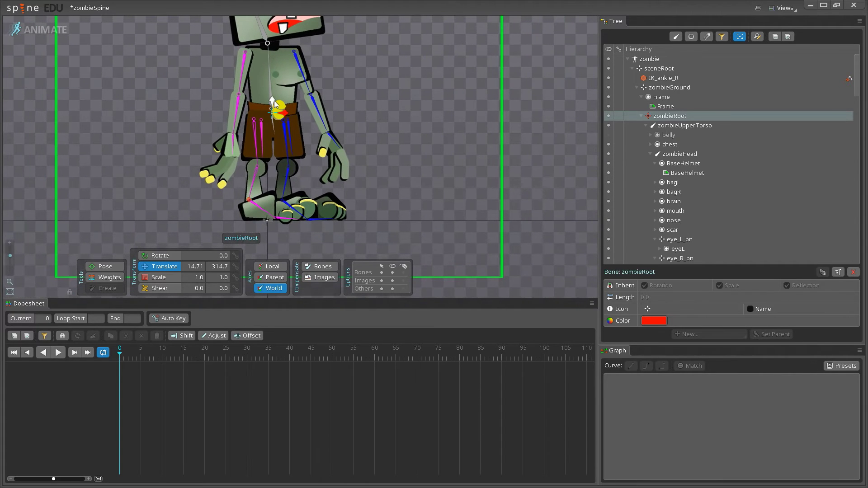
{"action": "left_click_drag", "start_coordinate": [273, 100], "coordinate": [250, 100]}
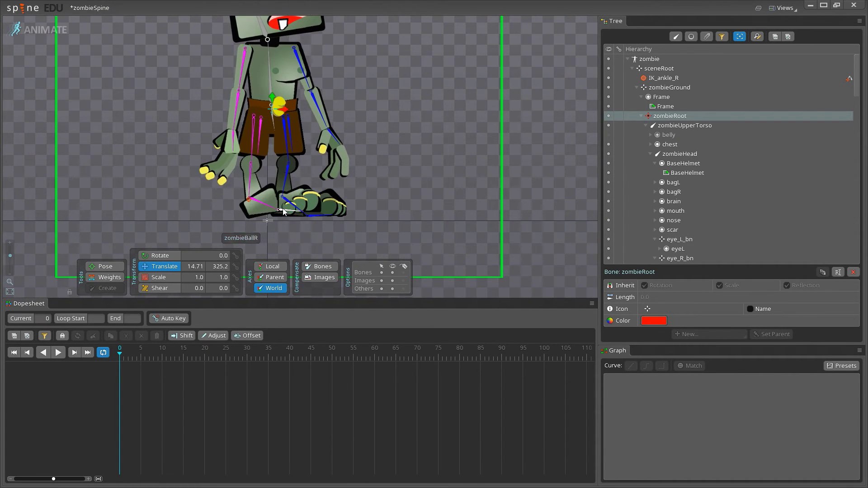
{"action": "left_click", "coordinate": [283, 211]}
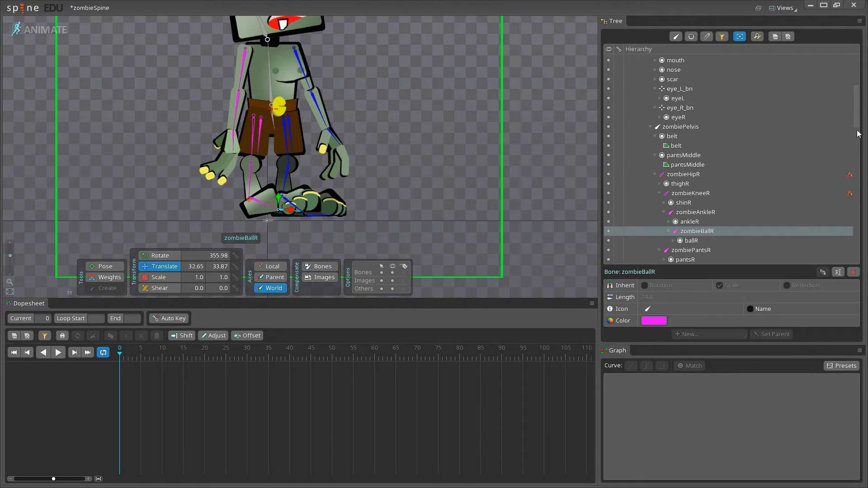
{"action": "scroll", "coordinate": [858, 121], "scroll_direction": "down", "scroll_amount": 3}
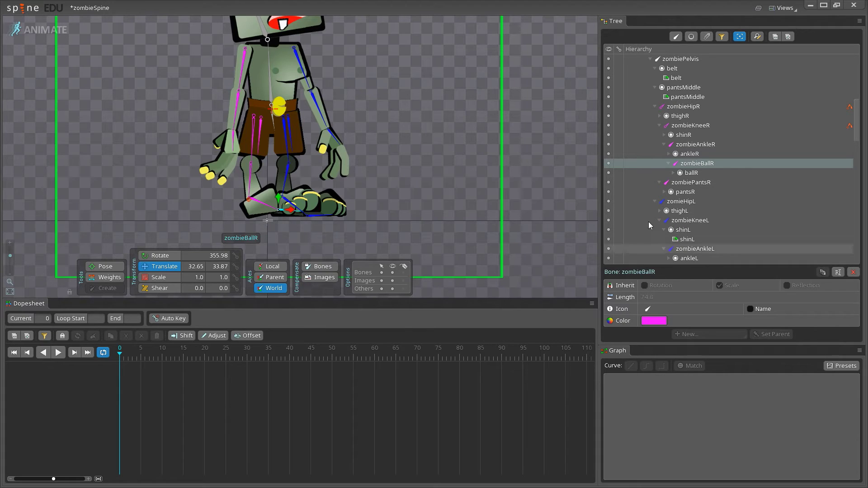
- Back in Setup mode, tick Inherit Rotation on zombieBallR and zombieBallL
{"action": "left_click", "coordinate": [32, 31]}
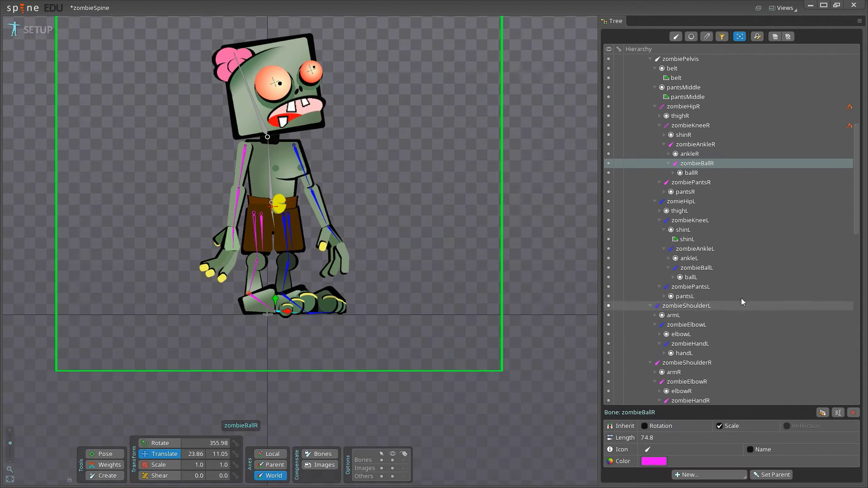
{"action": "left_click", "coordinate": [708, 164]}
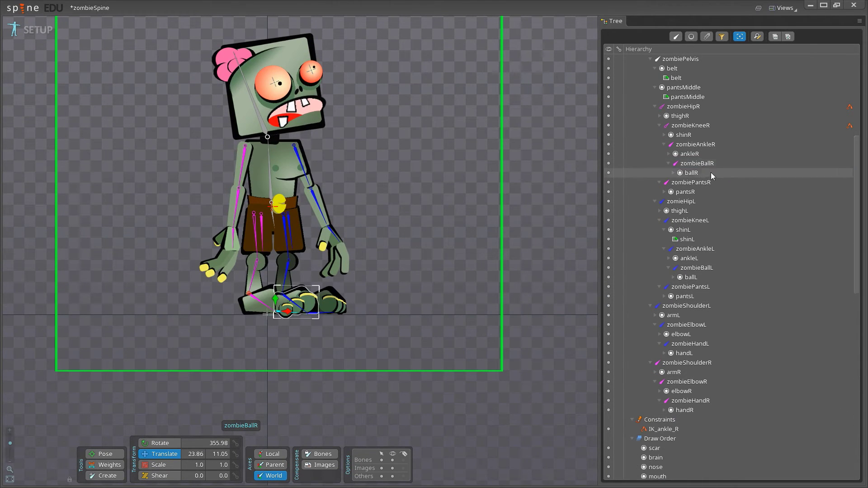
{"action": "left_click", "coordinate": [698, 164]}
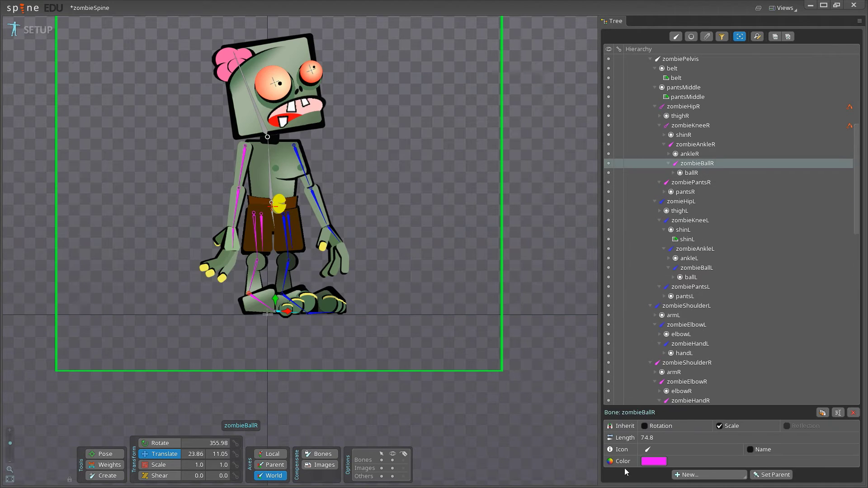
{"action": "left_click", "coordinate": [644, 425]}
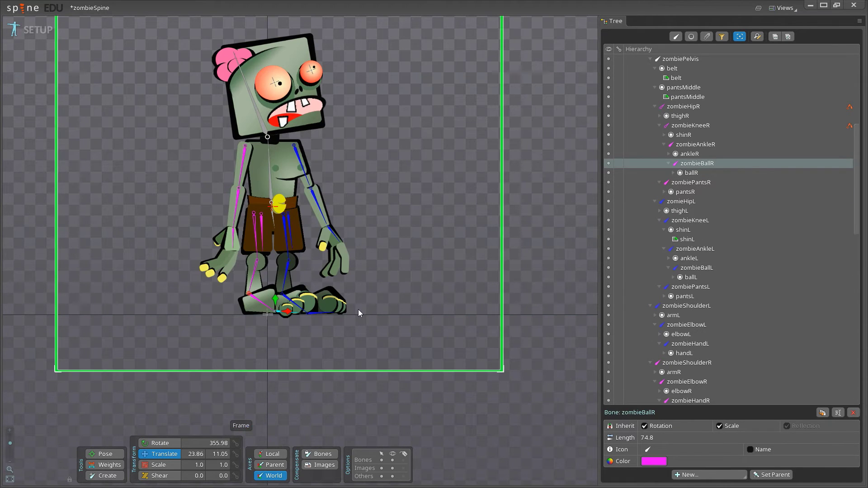
{"action": "left_click", "coordinate": [318, 311]}
{"action": "left_click", "coordinate": [644, 426]}
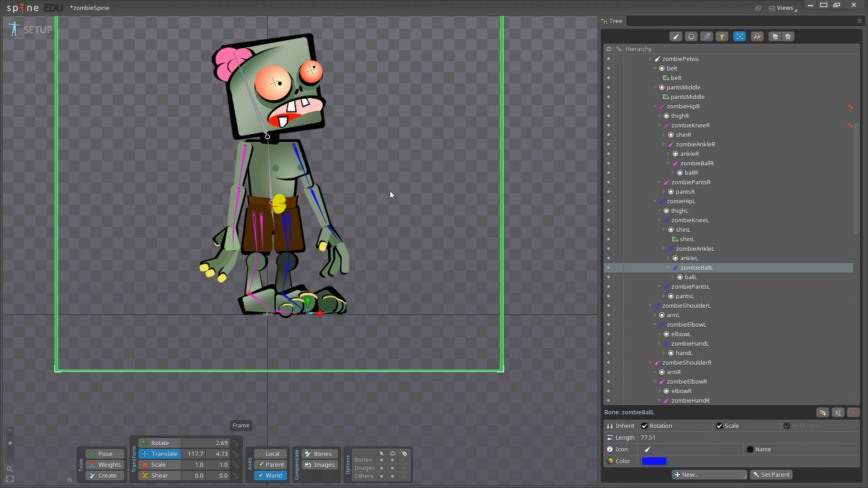
{"action": "left_click", "coordinate": [36, 30]}
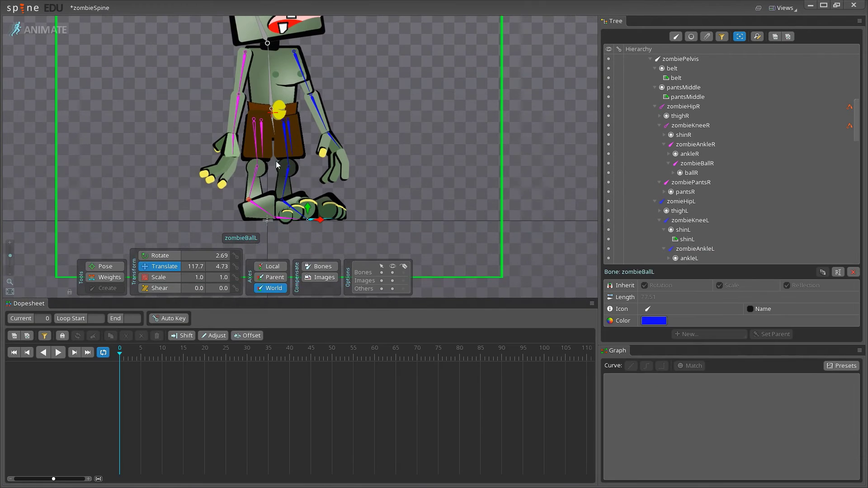
{"action": "left_click", "coordinate": [274, 113]}
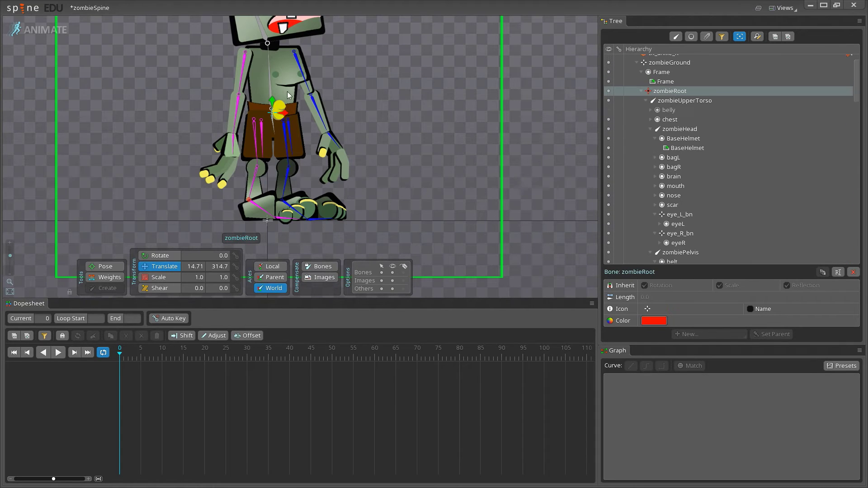
{"action": "left_click_drag", "start_coordinate": [274, 113], "coordinate": [273, 153]}
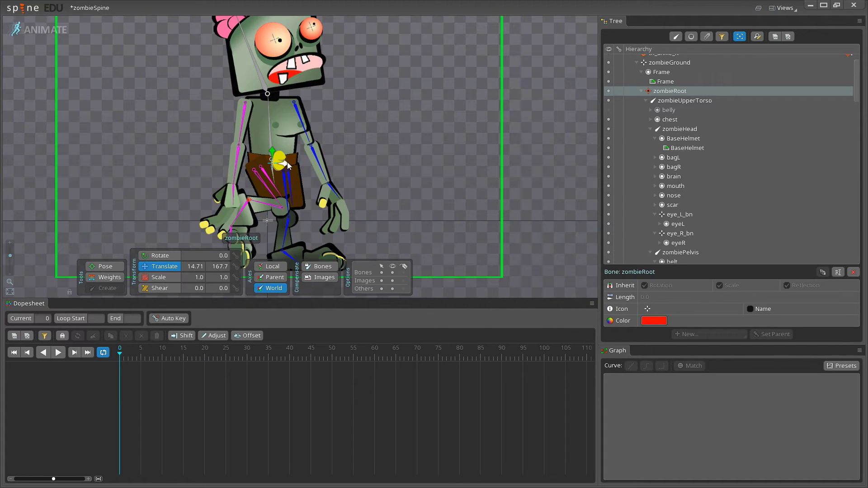
{"action": "left_click_drag", "start_coordinate": [289, 169], "coordinate": [234, 218]}
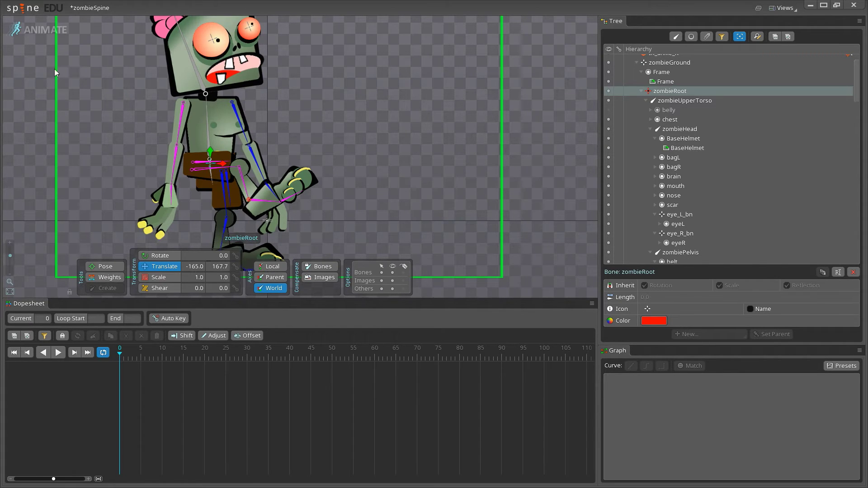
{"action": "left_click", "coordinate": [39, 30]}
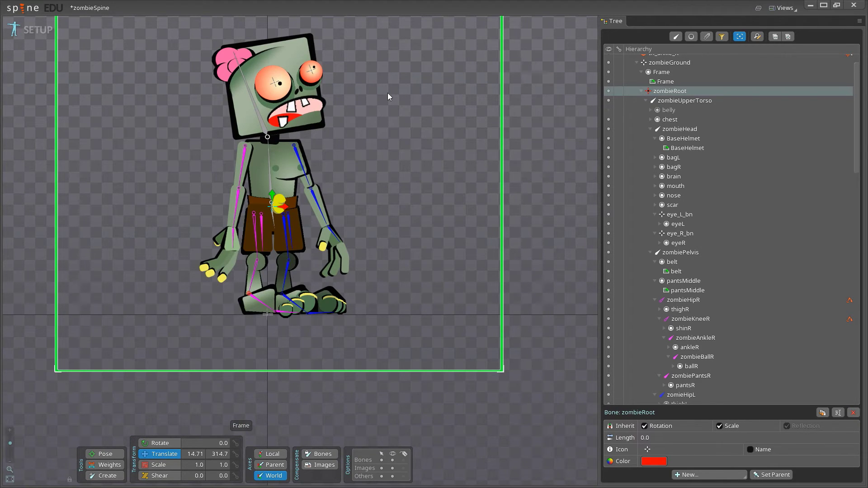
- Select the zombieAnkleR bone and the Constraints node in the Tree
{"action": "scroll", "coordinate": [242, 253], "scroll_direction": "up", "scroll_amount": 5}
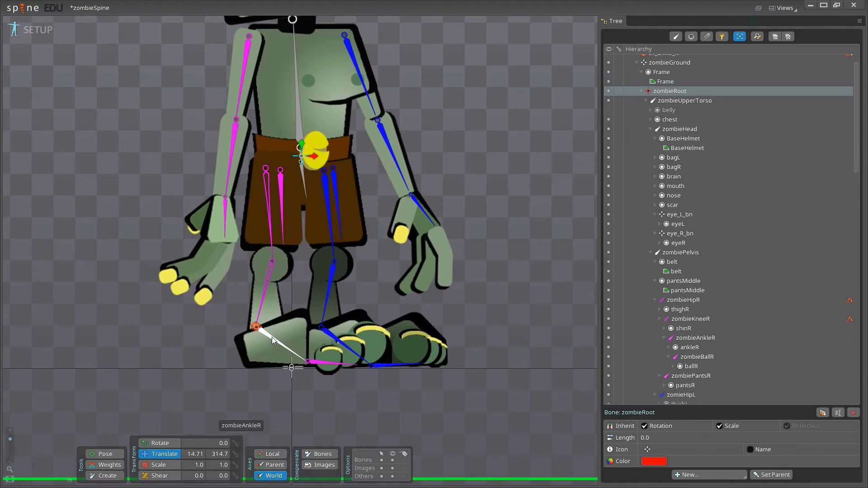
{"action": "left_click", "coordinate": [272, 338]}
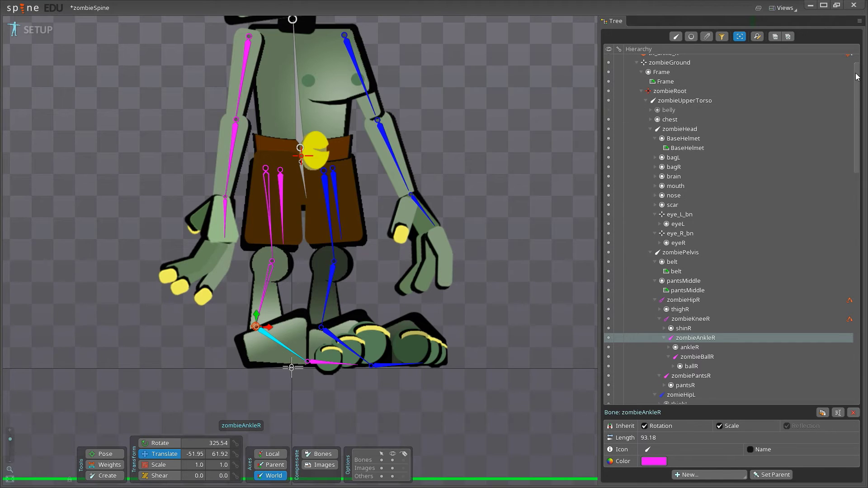
{"action": "left_click_drag", "start_coordinate": [862, 76], "coordinate": [862, 177]}
{"action": "left_click", "coordinate": [662, 297]}
- Add IK constraint IK_ball_R targeting the right foot's ball, then scroll the hierarchy to the top
{"action": "left_click", "coordinate": [709, 475]}
{"action": "left_click", "coordinate": [709, 449]}
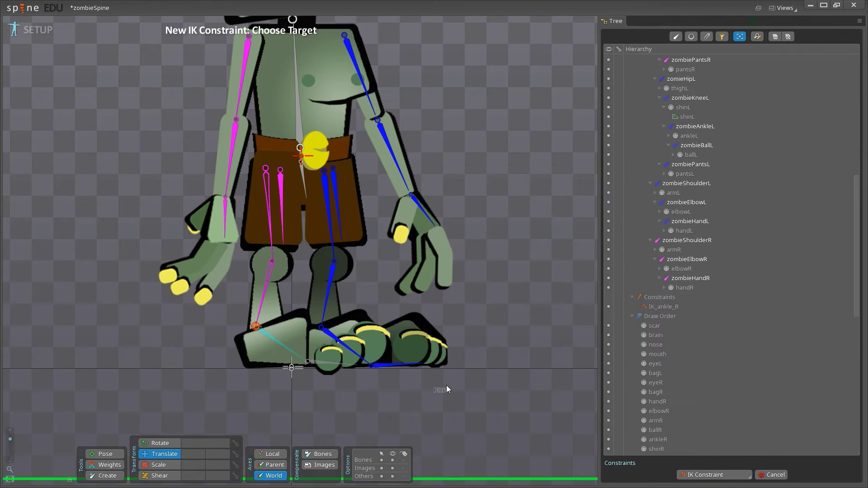
{"action": "left_click", "coordinate": [309, 363]}
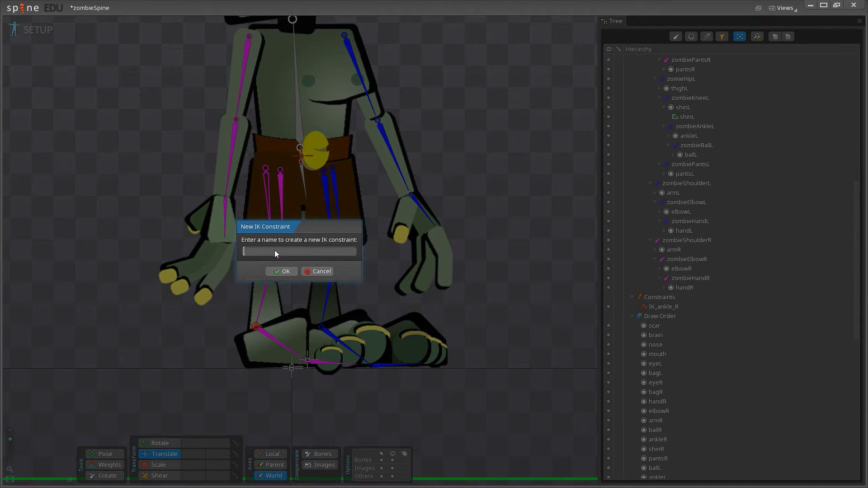
{"action": "type", "text": "IK_ball_R"}
{"action": "key", "text": "Return"}
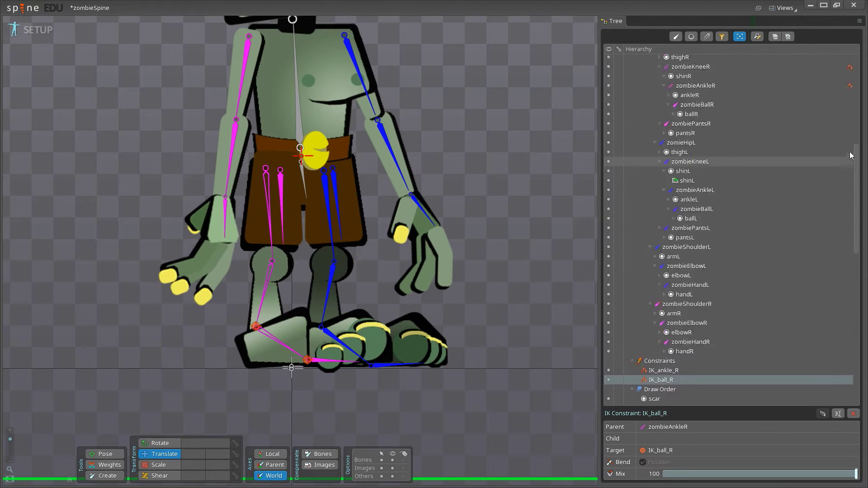
{"action": "scroll", "coordinate": [850, 152], "scroll_direction": "up", "scroll_amount": 2}
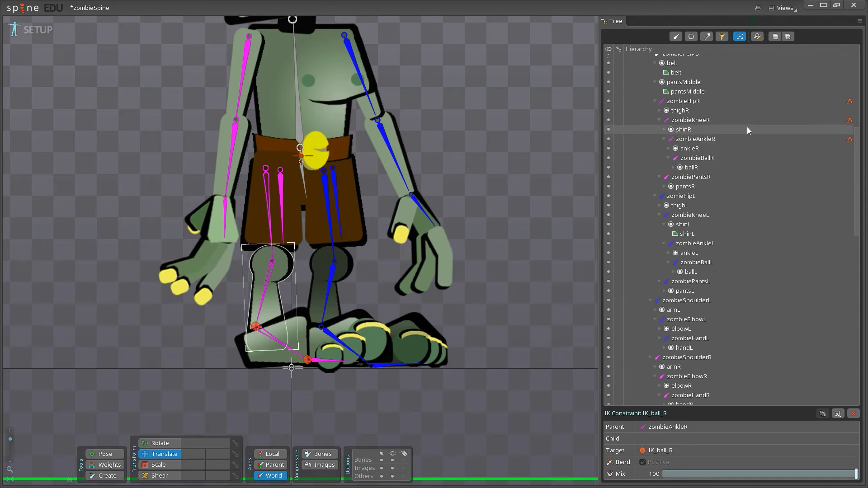
{"action": "left_click", "coordinate": [850, 140]}
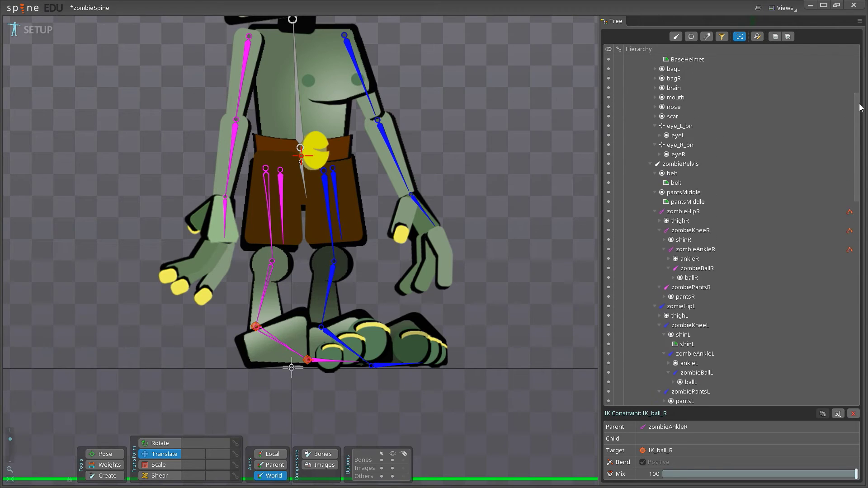
{"action": "scroll", "coordinate": [859, 94], "scroll_direction": "up", "scroll_amount": 3}
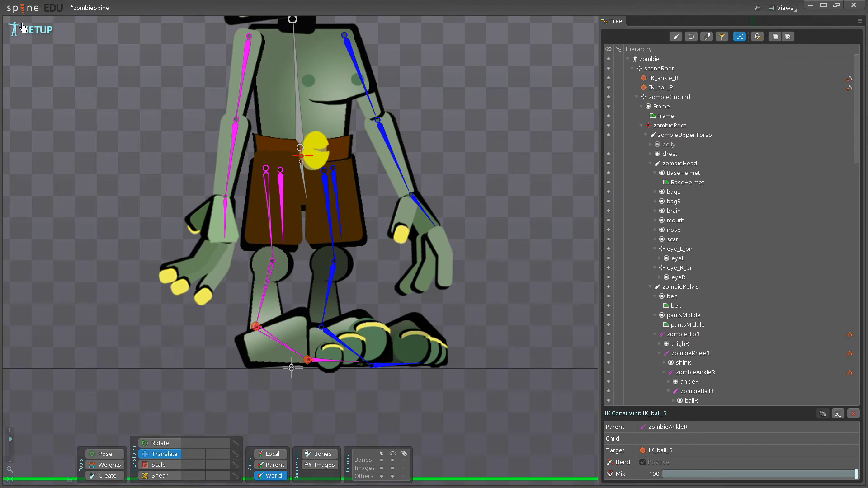
- In Animate mode, drag zombieRoot up, down and left to check the right foot stays planted, then return to Setup
{"action": "left_click", "coordinate": [26, 29]}
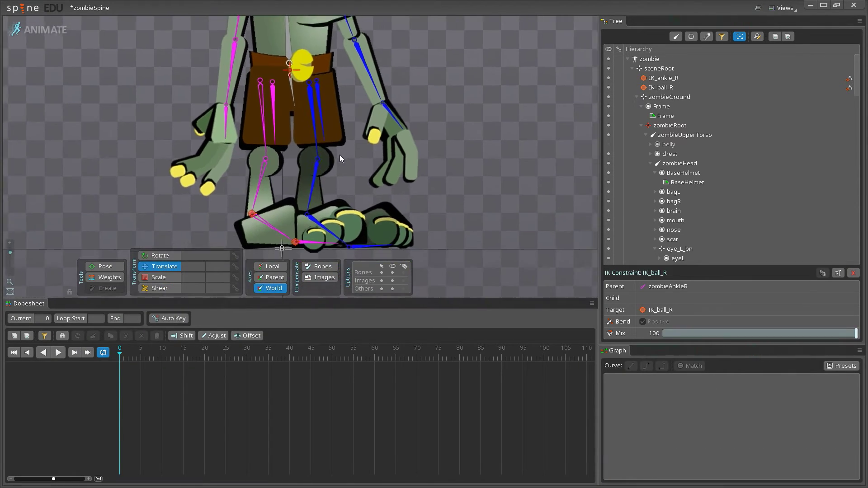
{"action": "left_click", "coordinate": [289, 81]}
{"action": "key", "text": "Down"}
{"action": "left_click_drag", "start_coordinate": [286, 69], "coordinate": [237, 108]}
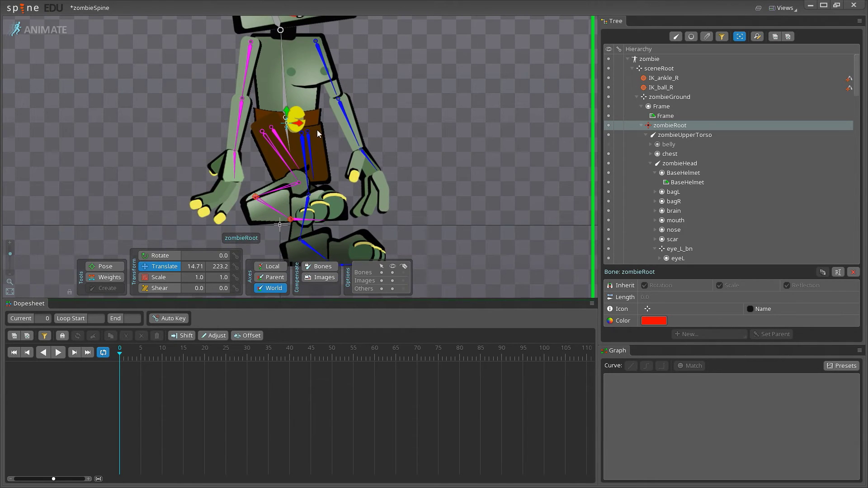
{"action": "left_click_drag", "start_coordinate": [313, 125], "coordinate": [281, 118]}
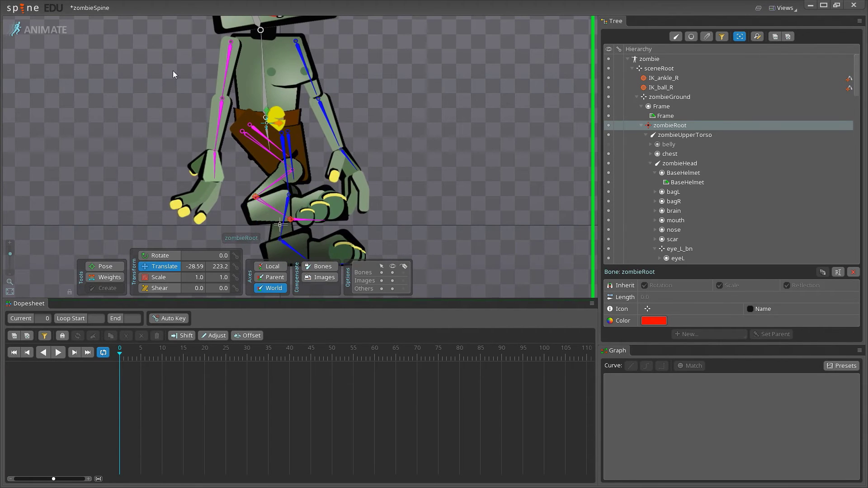
{"action": "left_click", "coordinate": [54, 35]}
- Save the project, then in Animate mode rotate IK_ball_R to roll the foot and undo it
{"action": "left_click", "coordinate": [27, 8]}
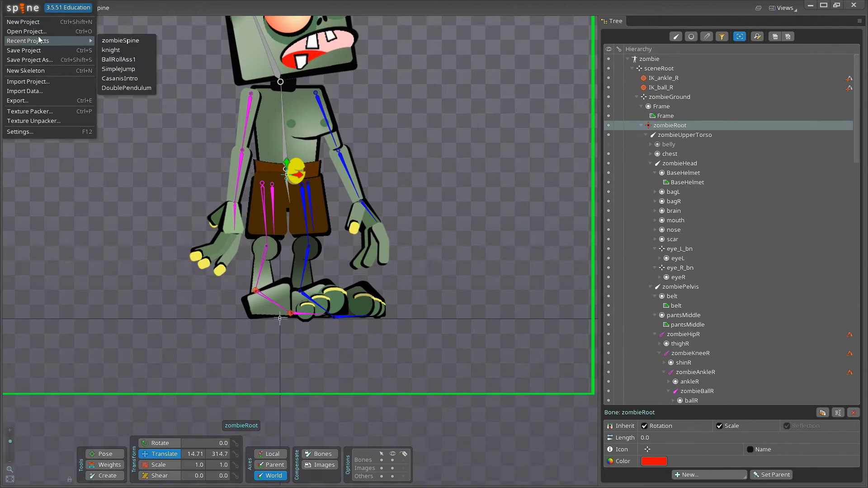
{"action": "left_click", "coordinate": [31, 51]}
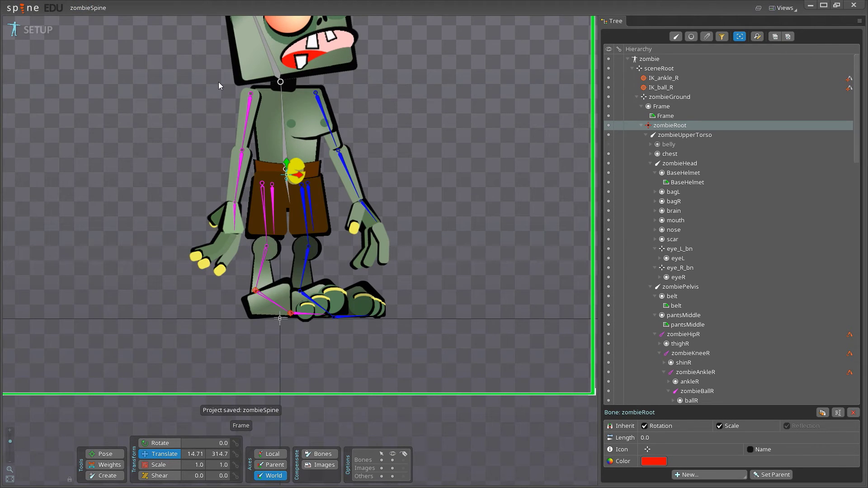
{"action": "left_click", "coordinate": [29, 28]}
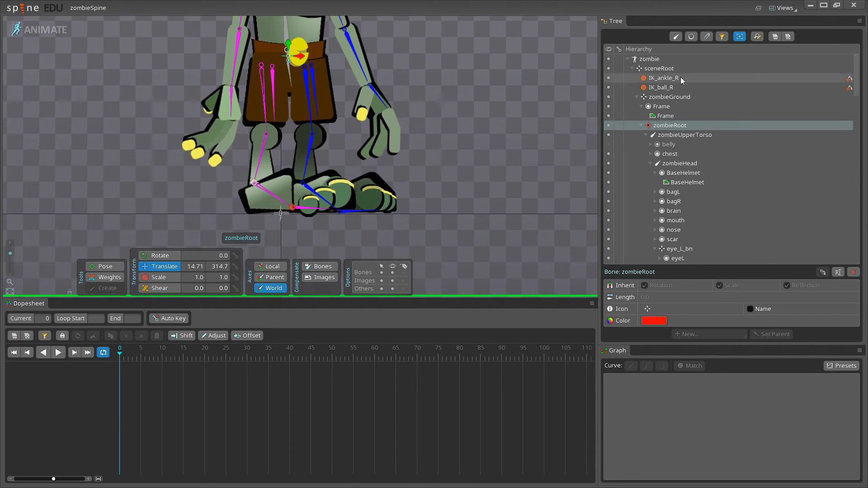
{"action": "left_click", "coordinate": [661, 88]}
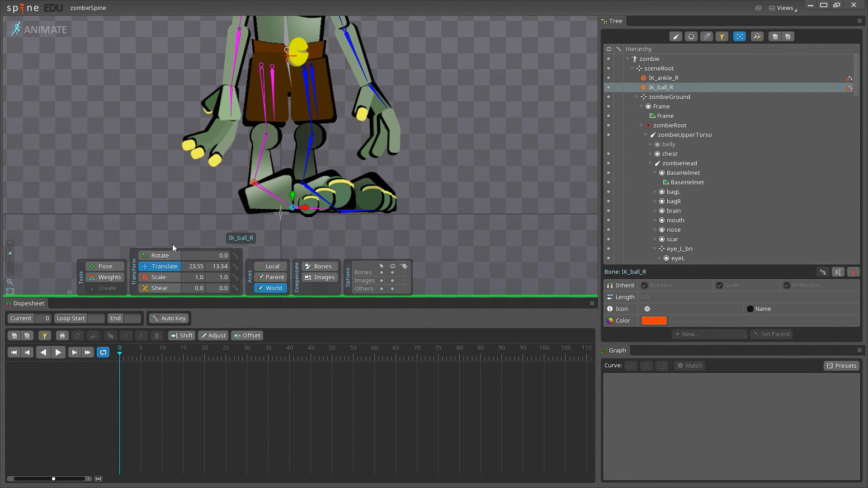
{"action": "left_click", "coordinate": [166, 256]}
{"action": "left_click_drag", "start_coordinate": [459, 141], "coordinate": [443, 126]}
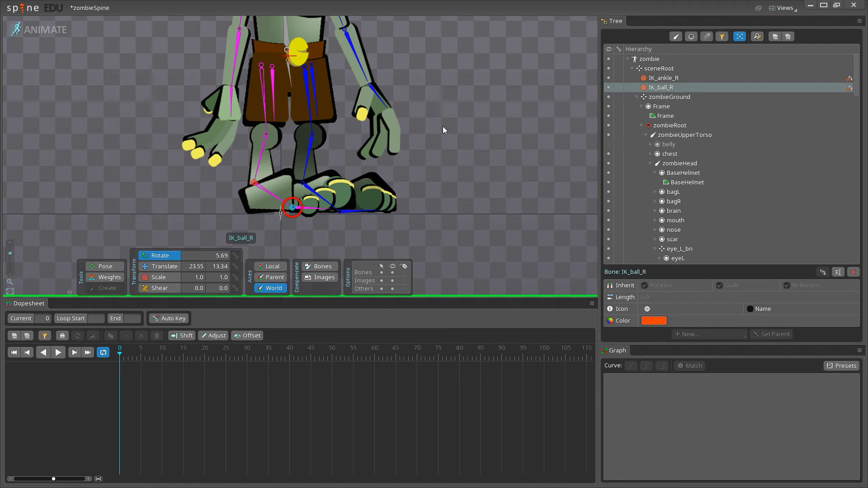
{"action": "key", "text": "ctrl+z"}
- Translate zombieRoot right to 282.6, 314.7 with the right foot held at its IK targets
{"action": "left_click", "coordinate": [291, 55]}
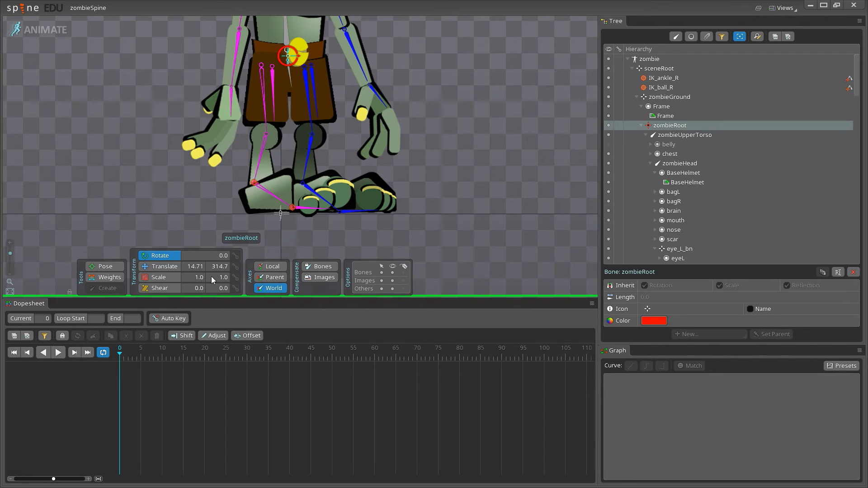
{"action": "left_click", "coordinate": [166, 266]}
{"action": "left_click_drag", "start_coordinate": [302, 58], "coordinate": [435, 78]}
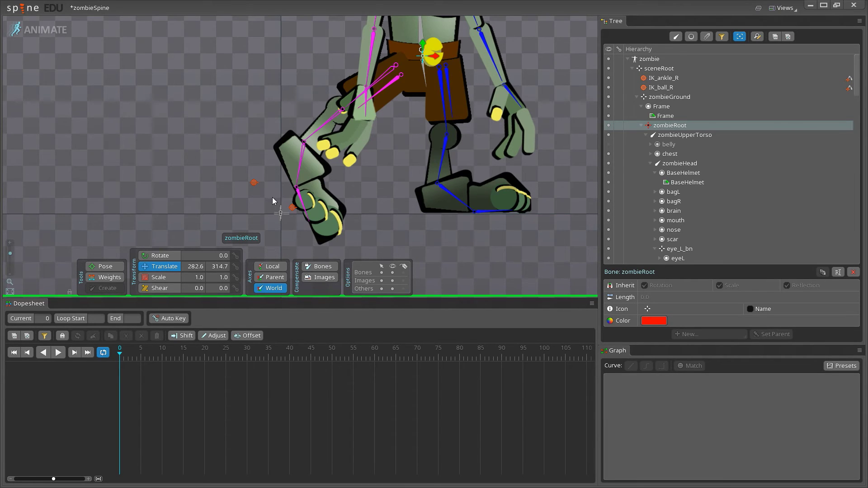
- In Setup mode, turn off Inherit Rotation on the zombieBallR bone
{"action": "left_click", "coordinate": [43, 32]}
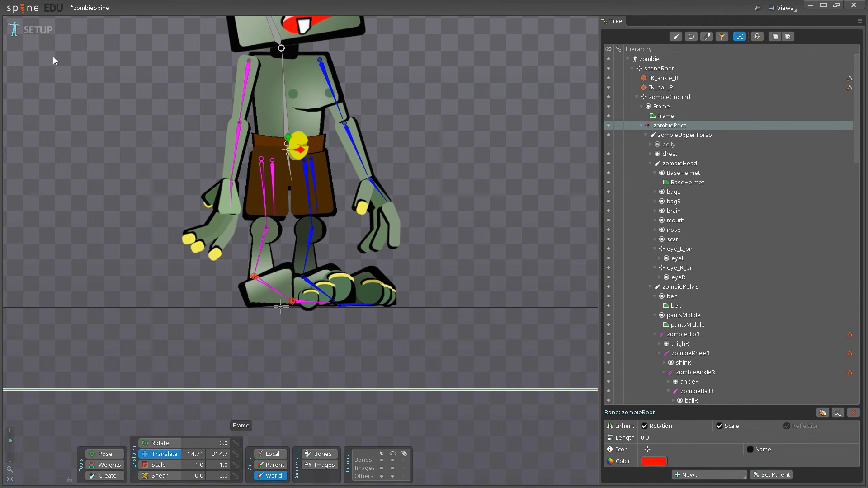
{"action": "left_click", "coordinate": [308, 302]}
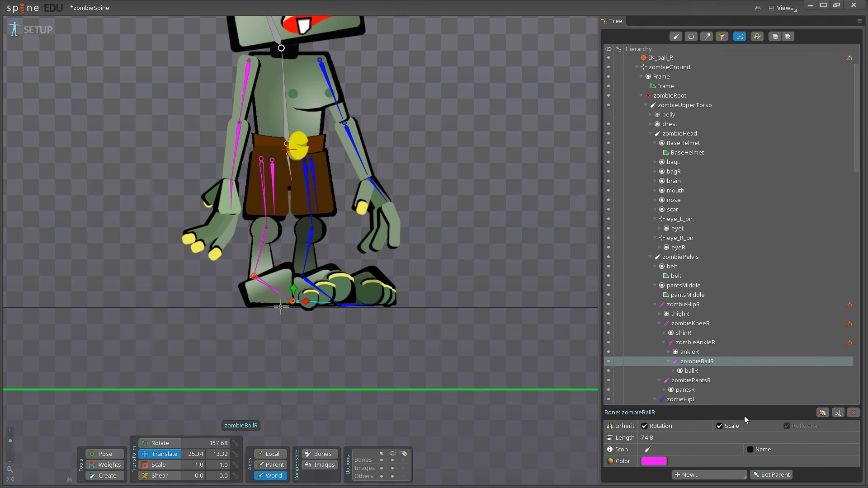
{"action": "left_click", "coordinate": [645, 426]}
- Parent the IK_ankle_R target under IK_ball_R in the Tree
{"action": "left_click", "coordinate": [850, 87]}
{"action": "left_click_drag", "start_coordinate": [856, 89], "coordinate": [858, 77]}
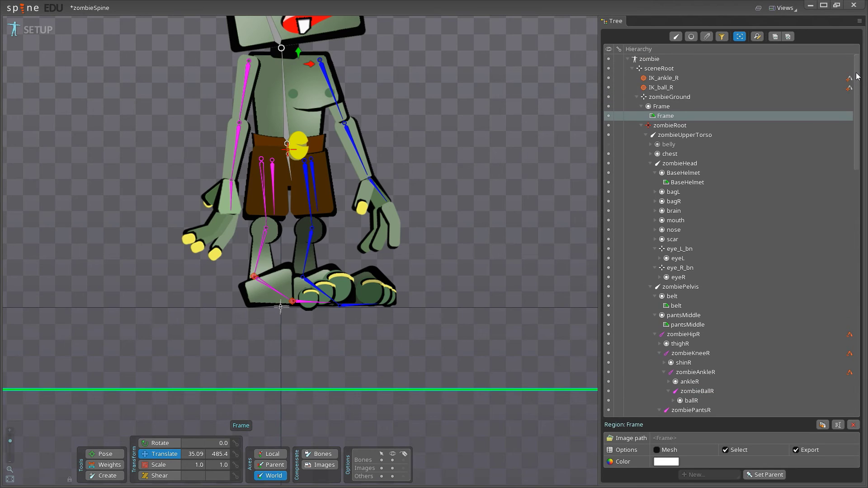
{"action": "left_click", "coordinate": [670, 79]}
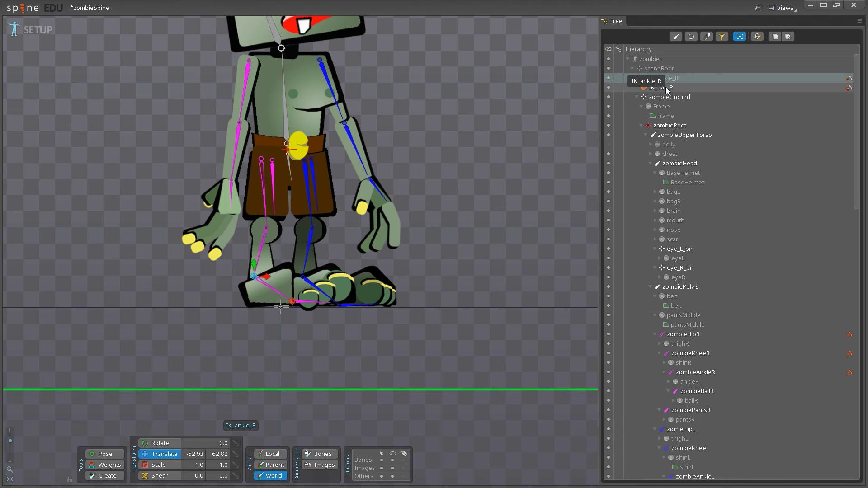
{"action": "left_click_drag", "start_coordinate": [666, 90], "coordinate": [667, 88]}
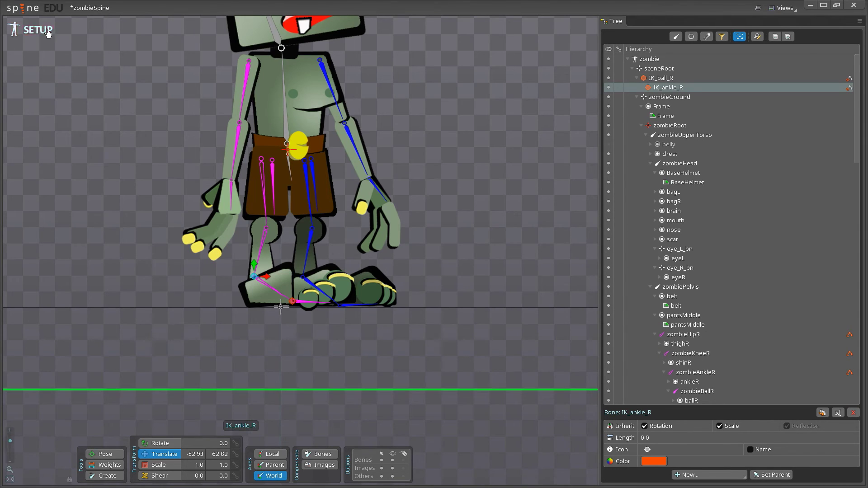
- In Animate mode, rotate IK_ball_R to test the right foot's roll, then undo it
{"action": "left_click", "coordinate": [33, 30]}
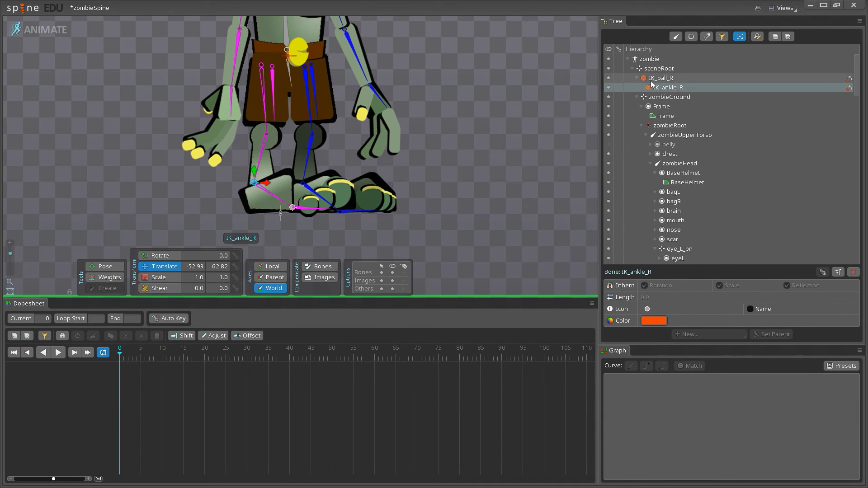
{"action": "left_click", "coordinate": [671, 79]}
{"action": "left_click", "coordinate": [167, 255]}
{"action": "left_click_drag", "start_coordinate": [441, 131], "coordinate": [344, 202]}
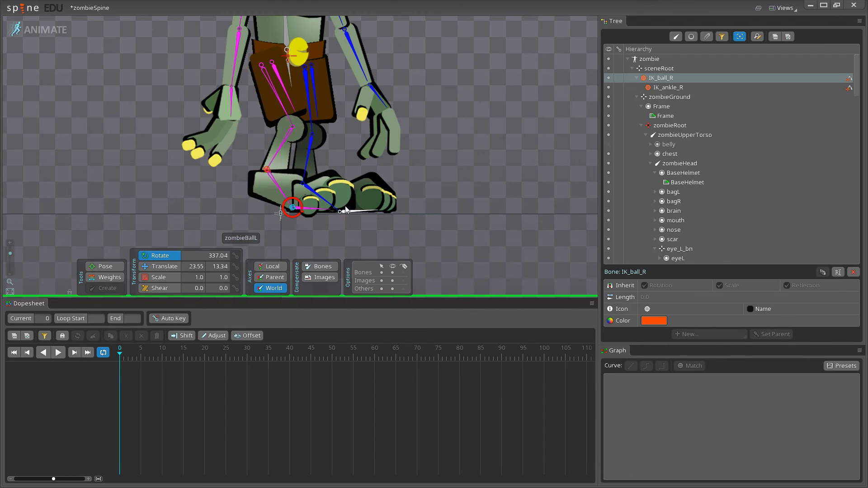
{"action": "key", "text": "ctrl+z"}
- Move zombieRoot down to bend the legs as a test, then undo it
{"action": "left_click", "coordinate": [290, 58]}
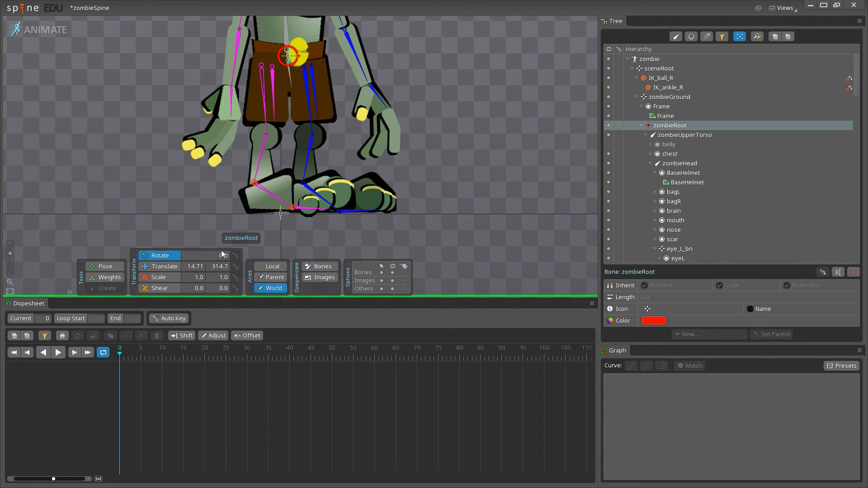
{"action": "key", "text": "v"}
{"action": "left_click_drag", "start_coordinate": [283, 44], "coordinate": [420, 150]}
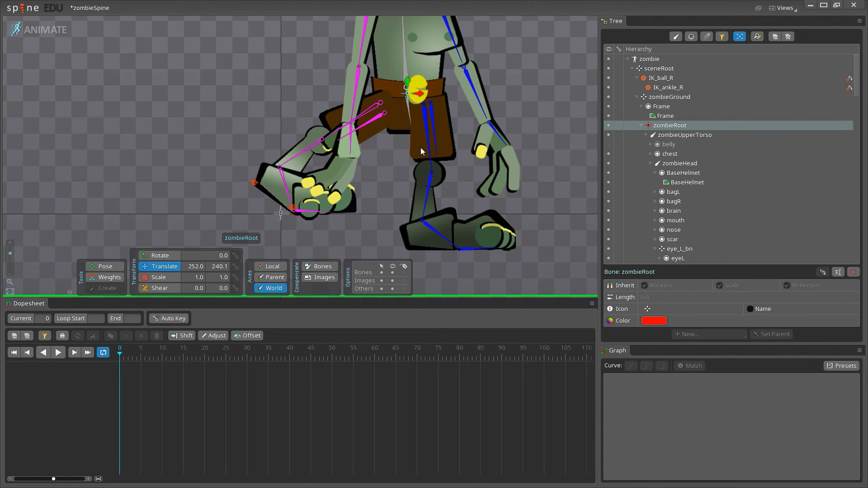
{"action": "key", "text": "ctrl+z"}
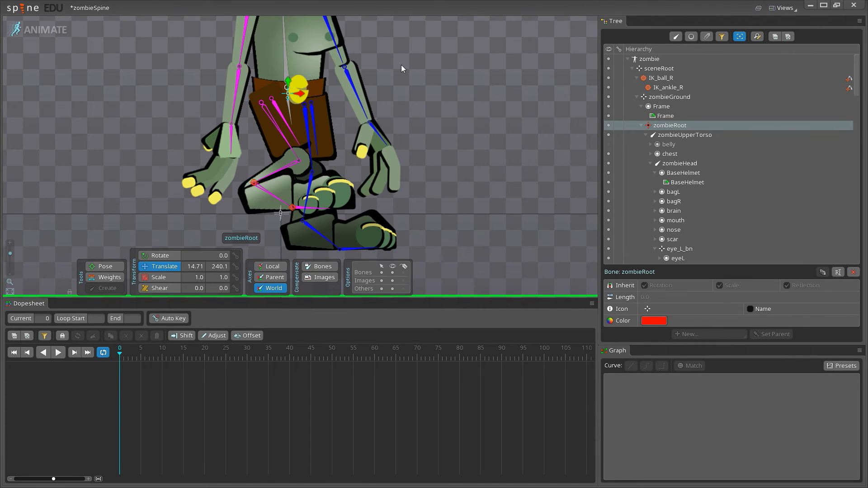
- Lift the right foot by moving IK_ball_R upward, then return to Setup mode
{"action": "left_click", "coordinate": [669, 79]}
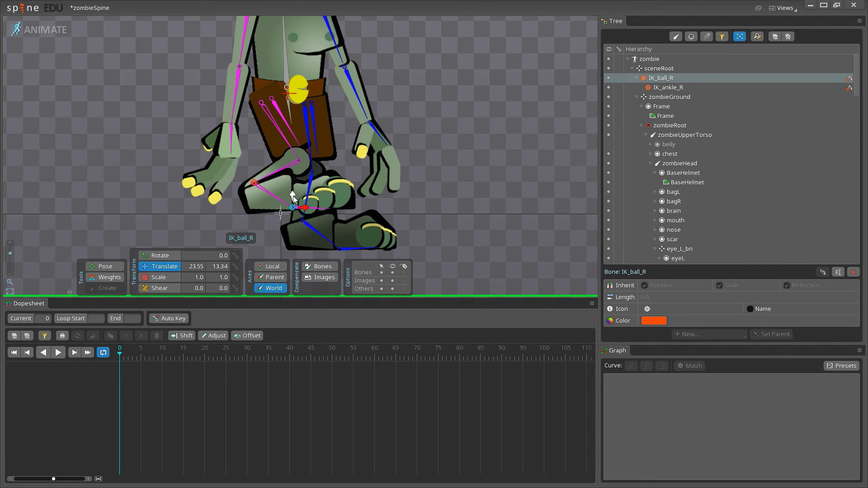
{"action": "left_click_drag", "start_coordinate": [293, 197], "coordinate": [360, 189]}
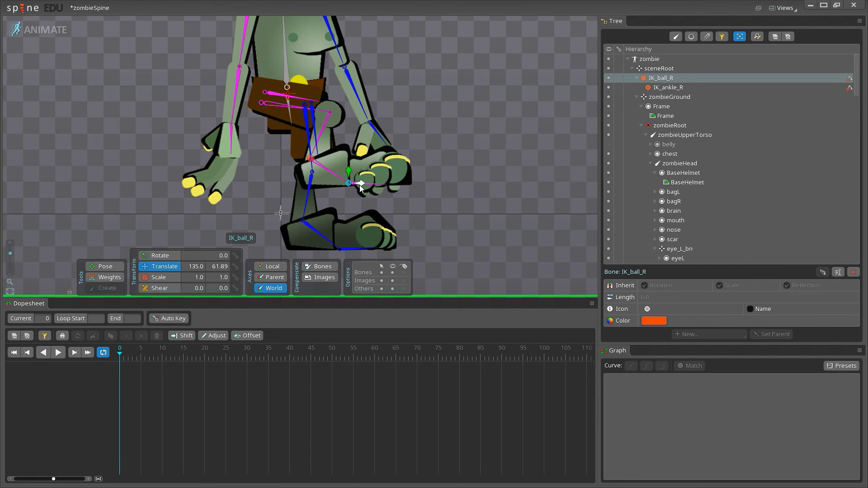
{"action": "left_click", "coordinate": [38, 40]}
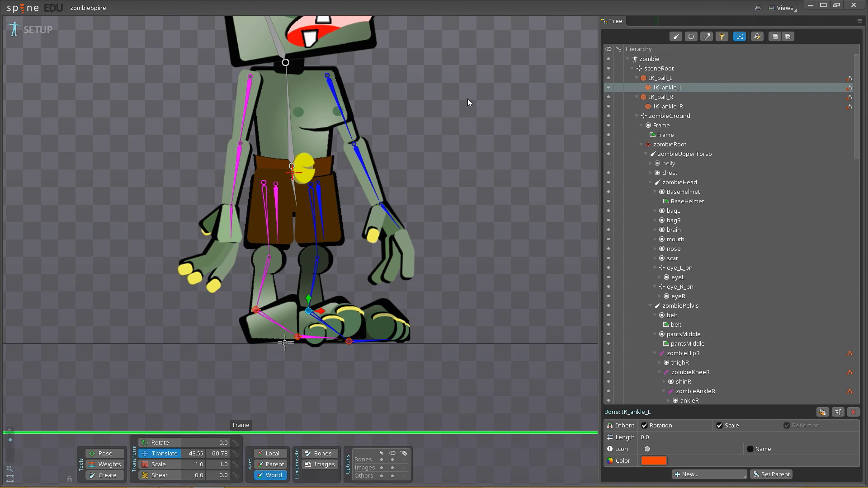
- In Animate mode, drag zombieRoot down to translate 20.15, 266.8 so both legs bend with feet planted
{"action": "left_click", "coordinate": [29, 32]}
{"action": "scroll", "coordinate": [389, 113], "scroll_direction": "down", "scroll_amount": 2}
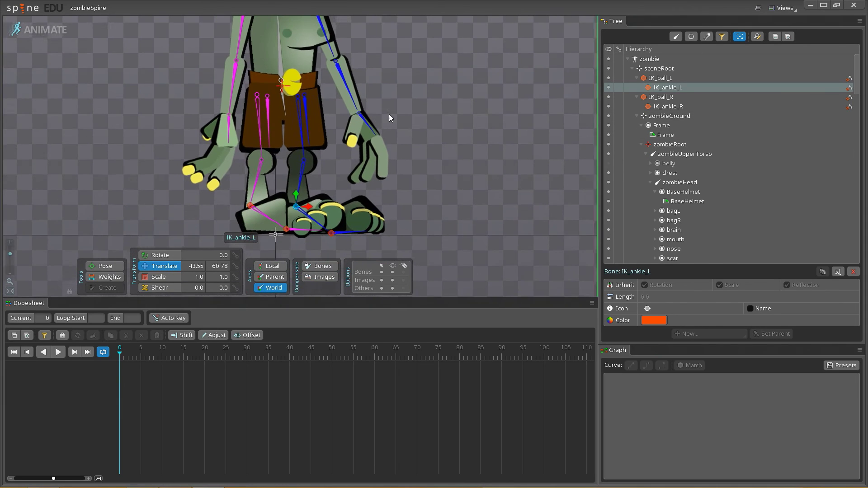
{"action": "left_click", "coordinate": [315, 106]}
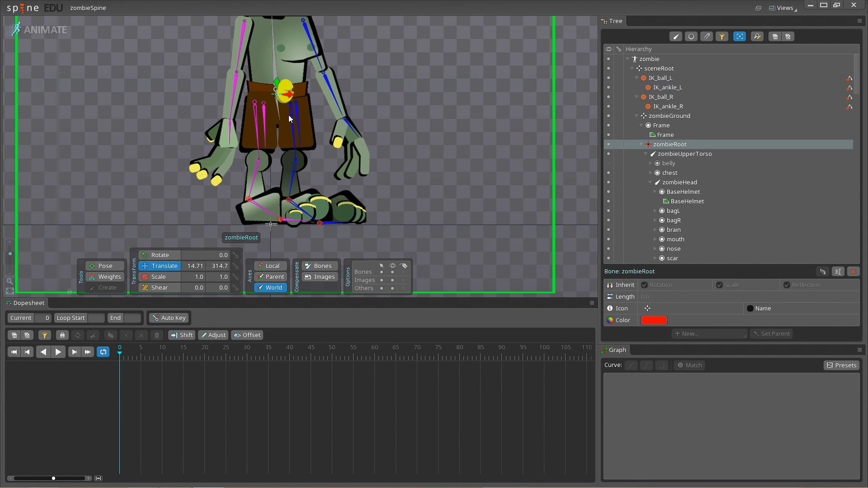
{"action": "left_click_drag", "start_coordinate": [288, 98], "coordinate": [297, 136]}
{"action": "scroll", "coordinate": [296, 135], "scroll_direction": "down", "scroll_amount": 5}
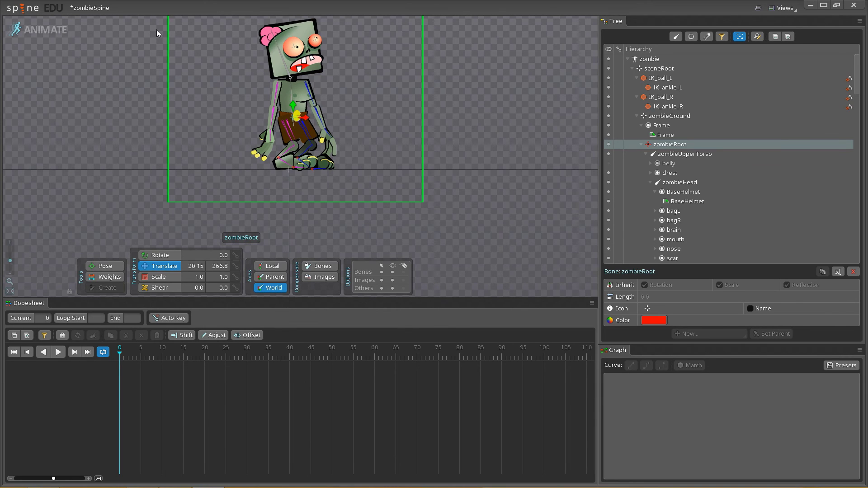
- Return to Setup mode with zombieRoot back at 14.71, 314.7, and zoom in on the zombie
{"action": "left_click", "coordinate": [54, 30]}
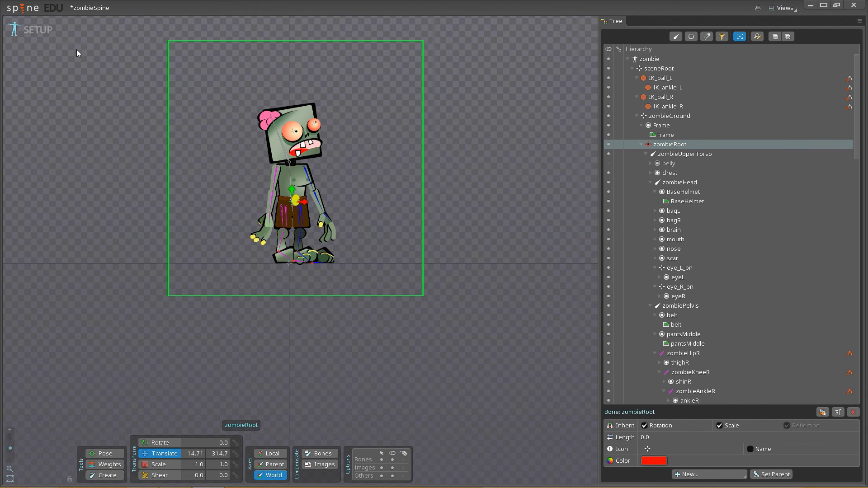
{"action": "scroll", "coordinate": [269, 164], "scroll_direction": "down", "scroll_amount": 2}
{"action": "scroll", "coordinate": [268, 162], "scroll_direction": "up", "scroll_amount": 4}
{"action": "scroll", "coordinate": [356, 240], "scroll_direction": "up", "scroll_amount": 4}
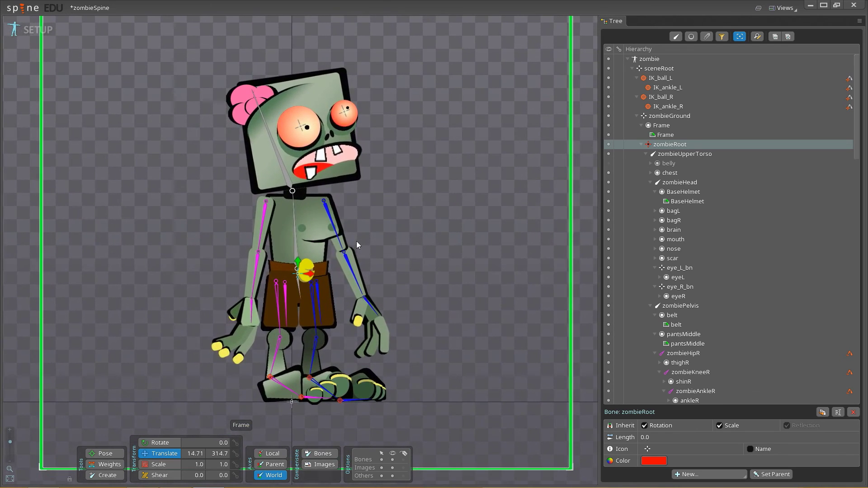